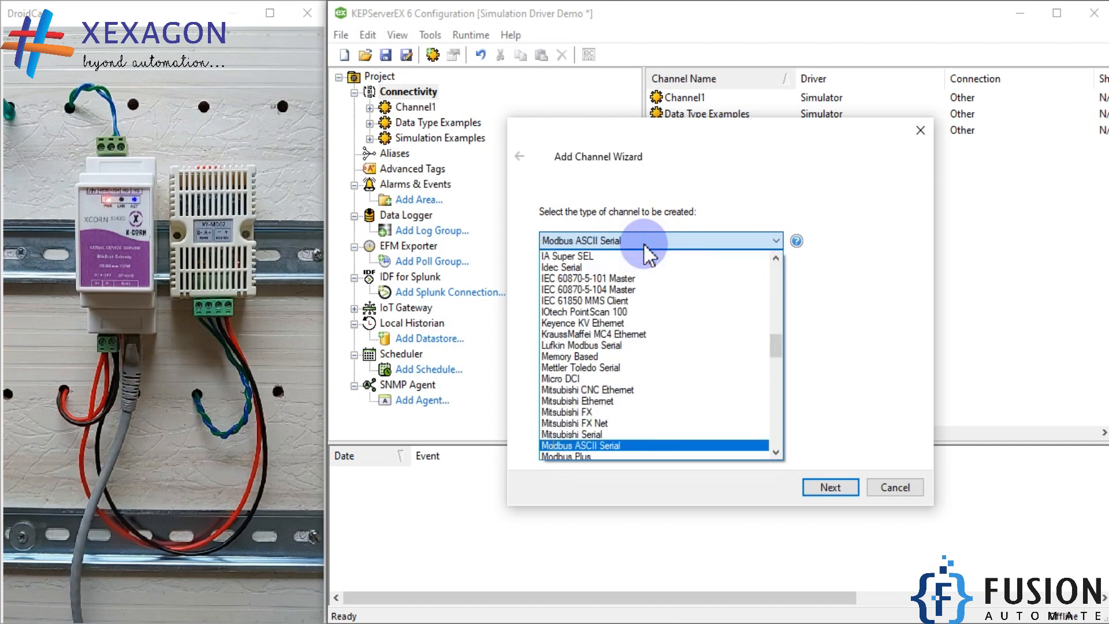
Select the Modbus TCP/IP Ethernet driver for the new channel and name the channel Modbus
key(Down)
key(Down)
key(Down)
key(Down)
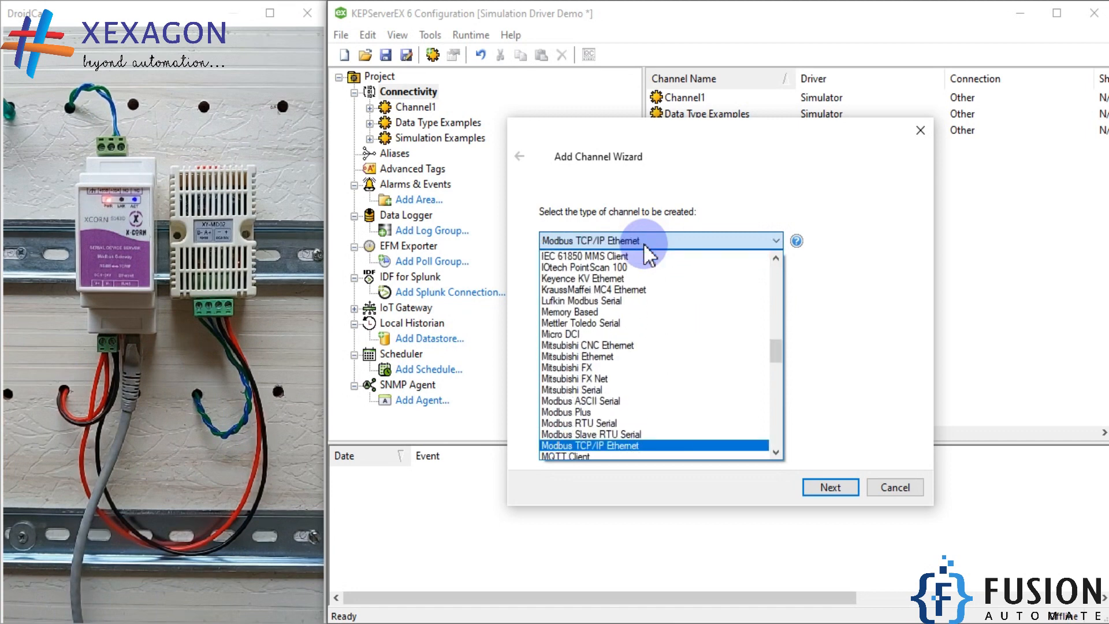
key(Return)
key(Return)
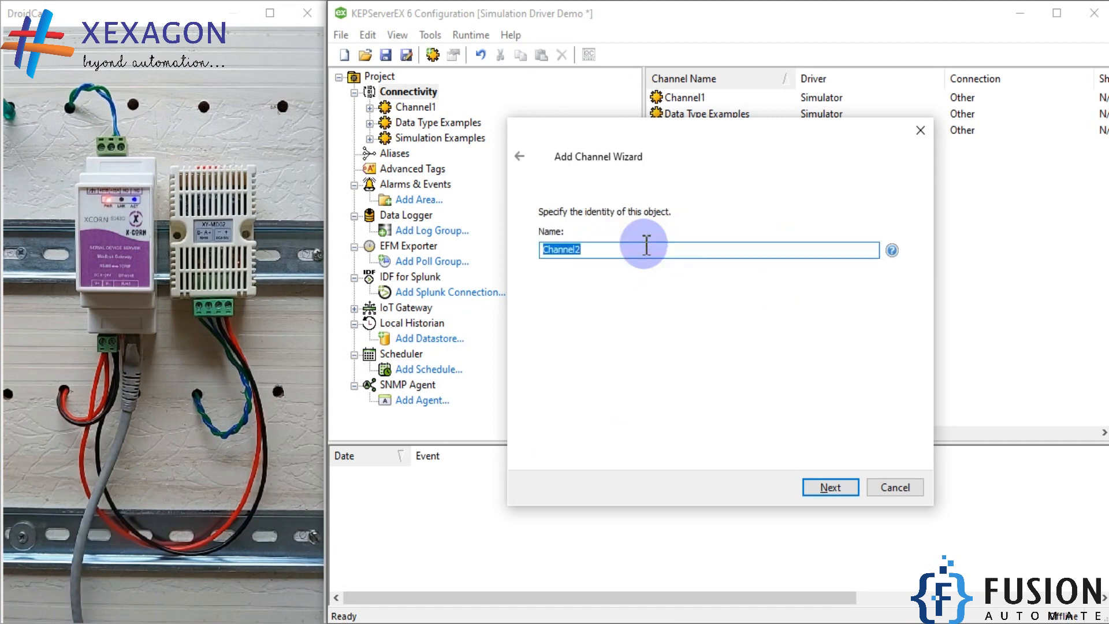
key(Return)
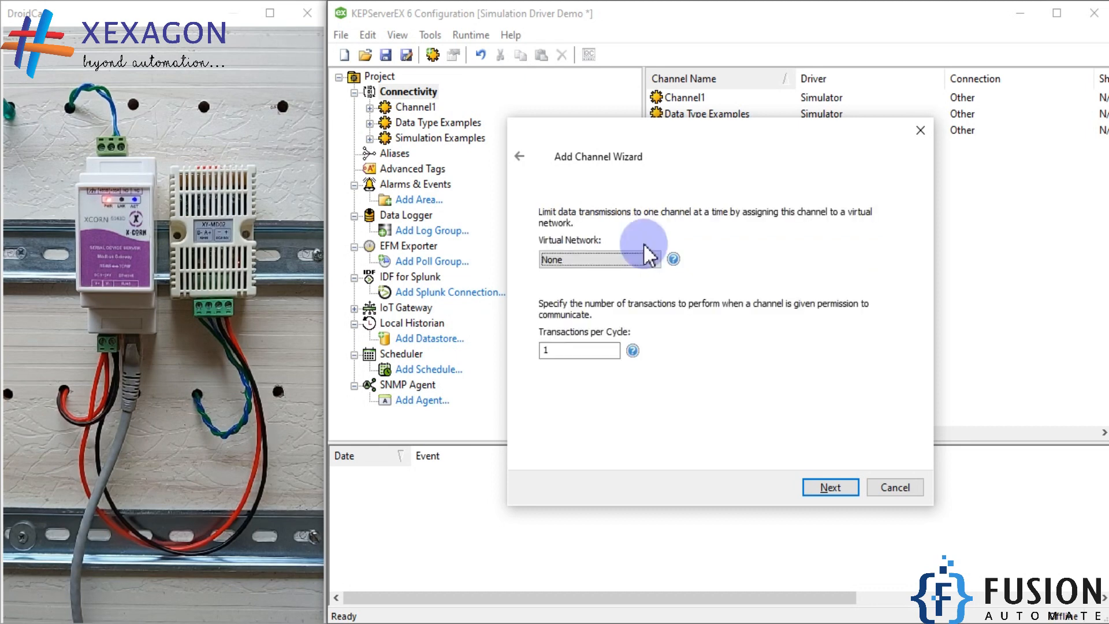
Accept the channel's default virtual network, network adapter and write optimization settings, and go to the port for unsolicited requests
key(Return)
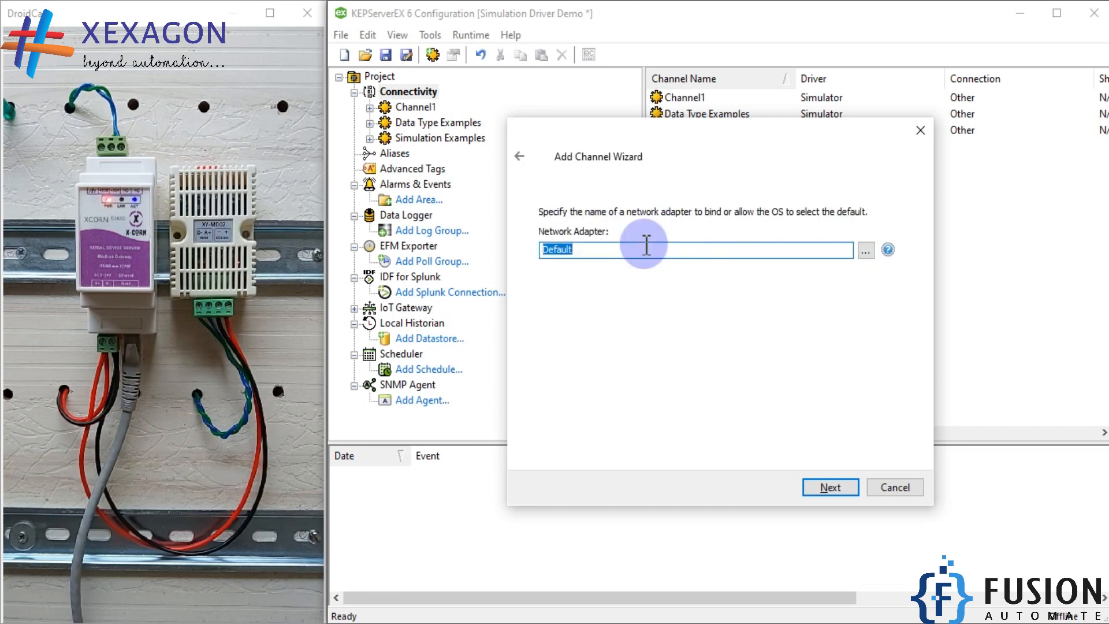
key(Return)
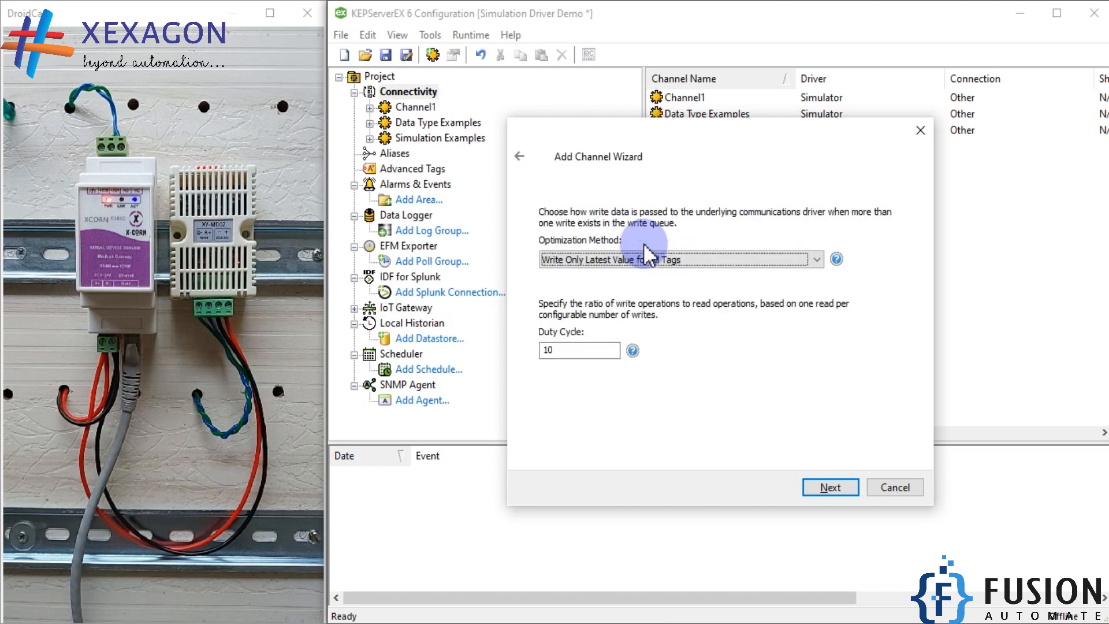
key(Return)
key(Return)
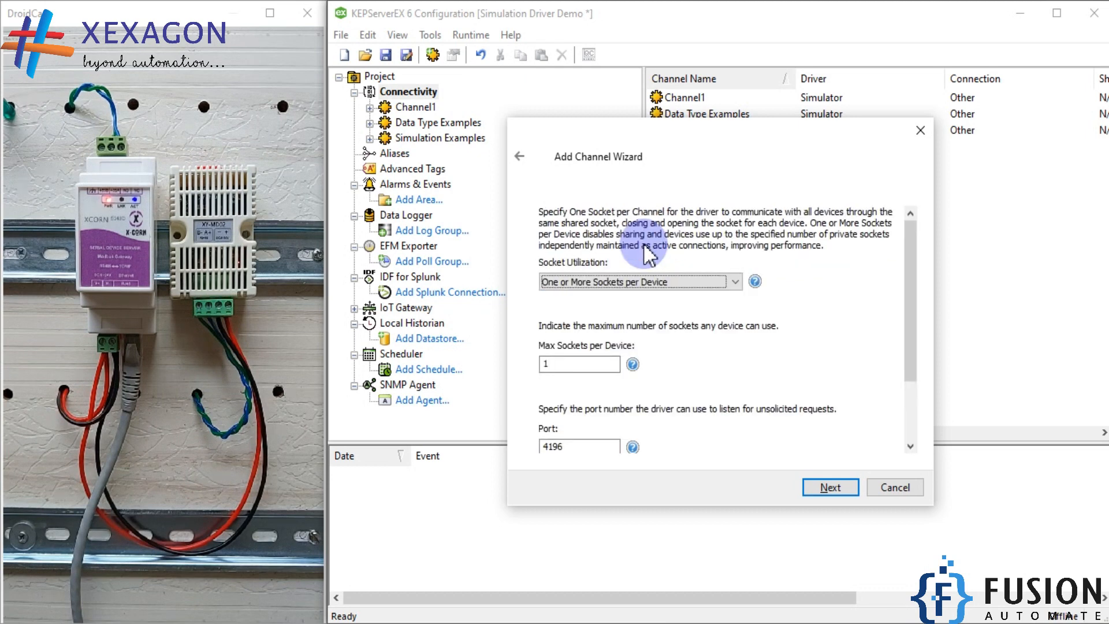
scroll(647, 254, down, 3)
double_click(566, 361)
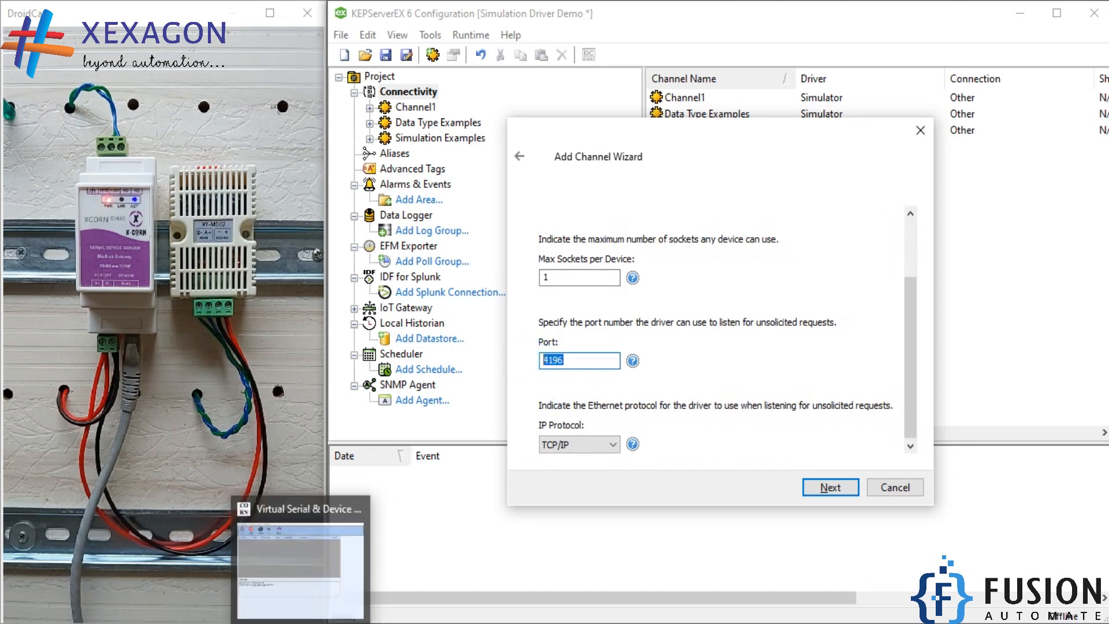
Switch to Virtual Serial & Device Management and check the serial device server's IP address, port and transfer protocol
click(297, 622)
click(481, 85)
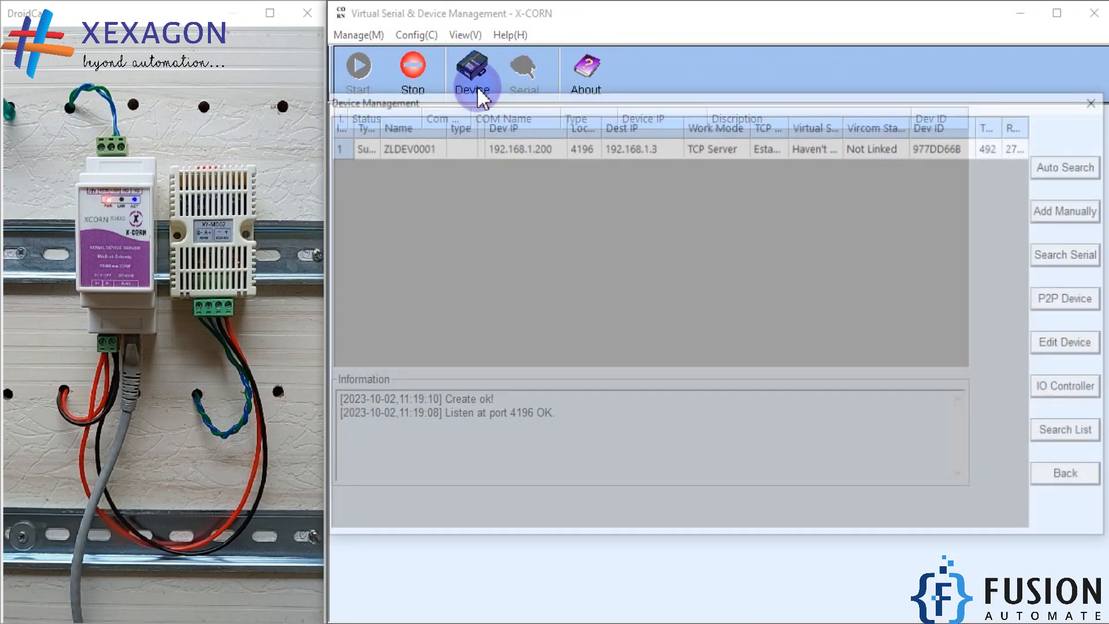
double_click(417, 143)
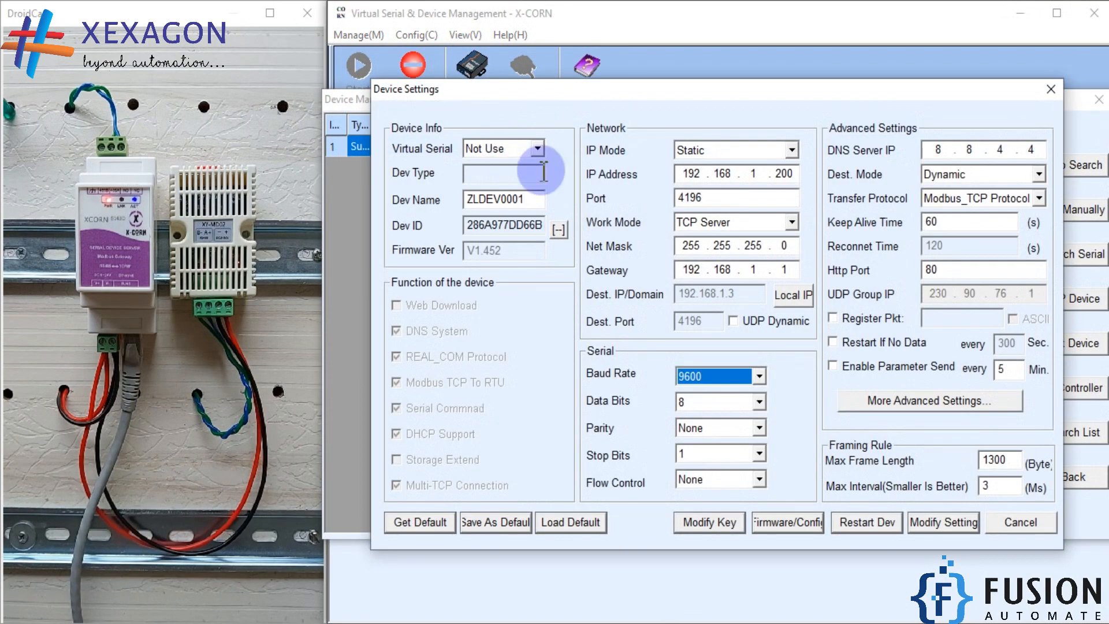
drag(716, 95, 658, 94)
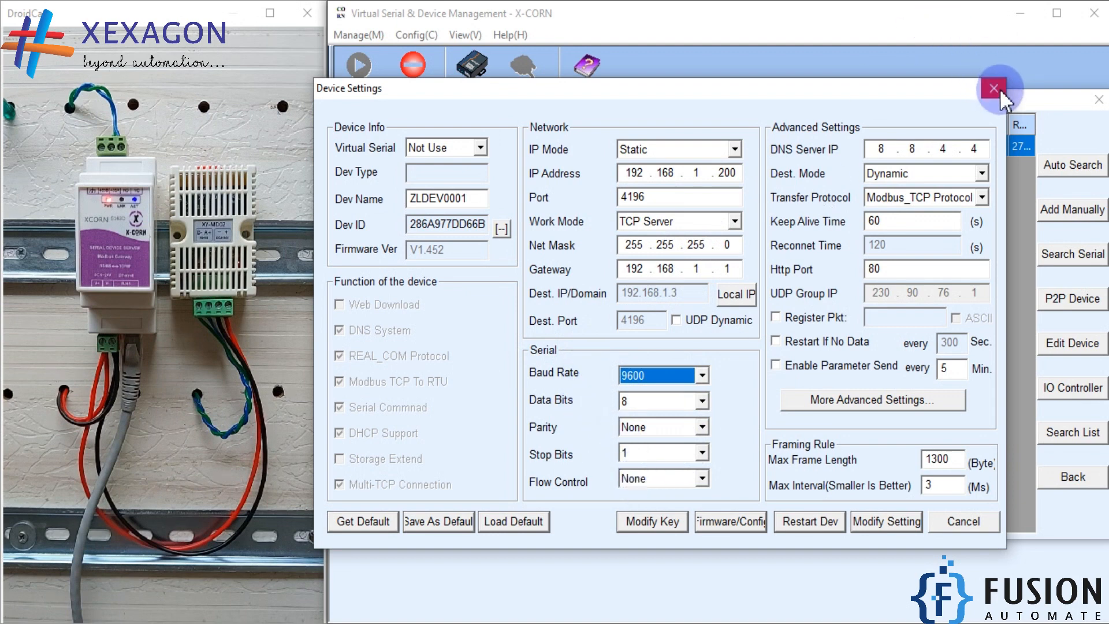
double_click(632, 196)
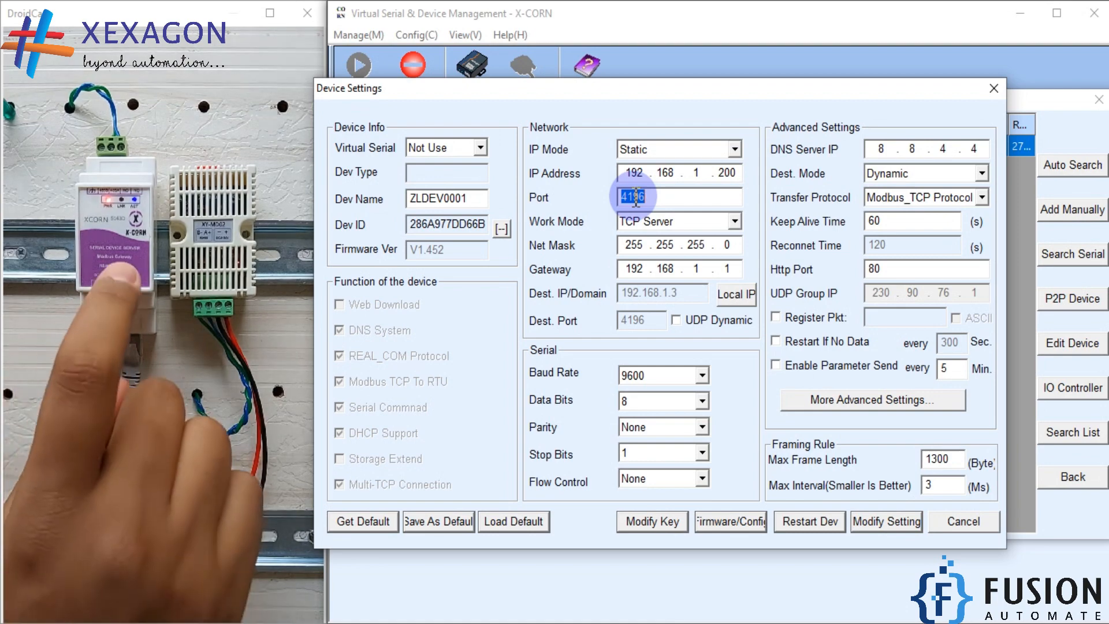
click(993, 87)
click(1098, 99)
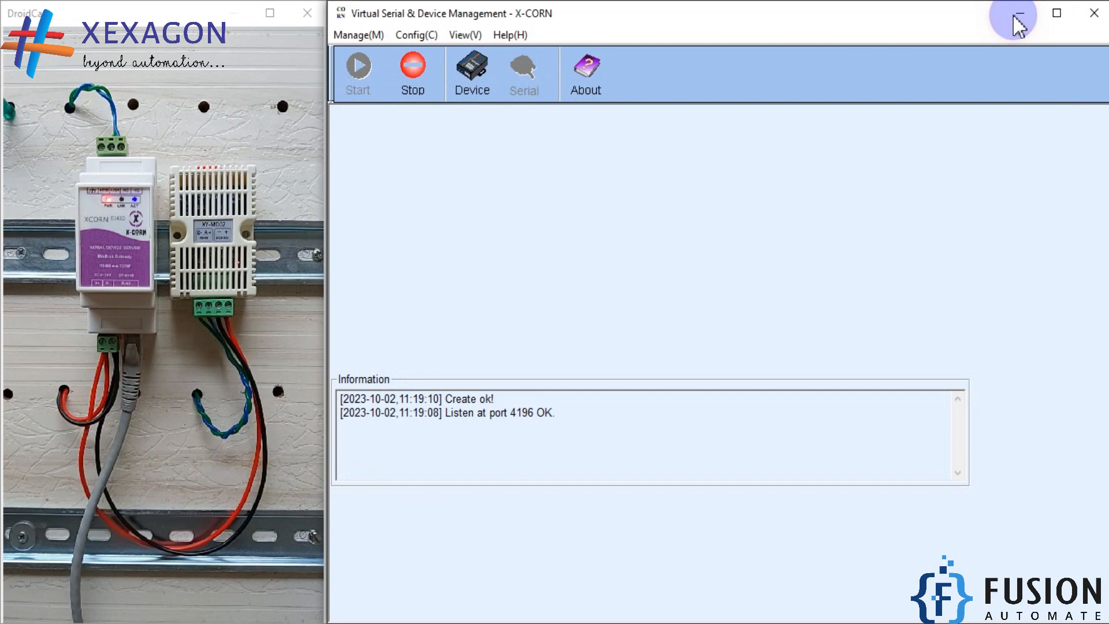
click(1020, 18)
Keep channel port 4196 with the TCP/IP protocol and finish creating the Modbus channel
double_click(576, 361)
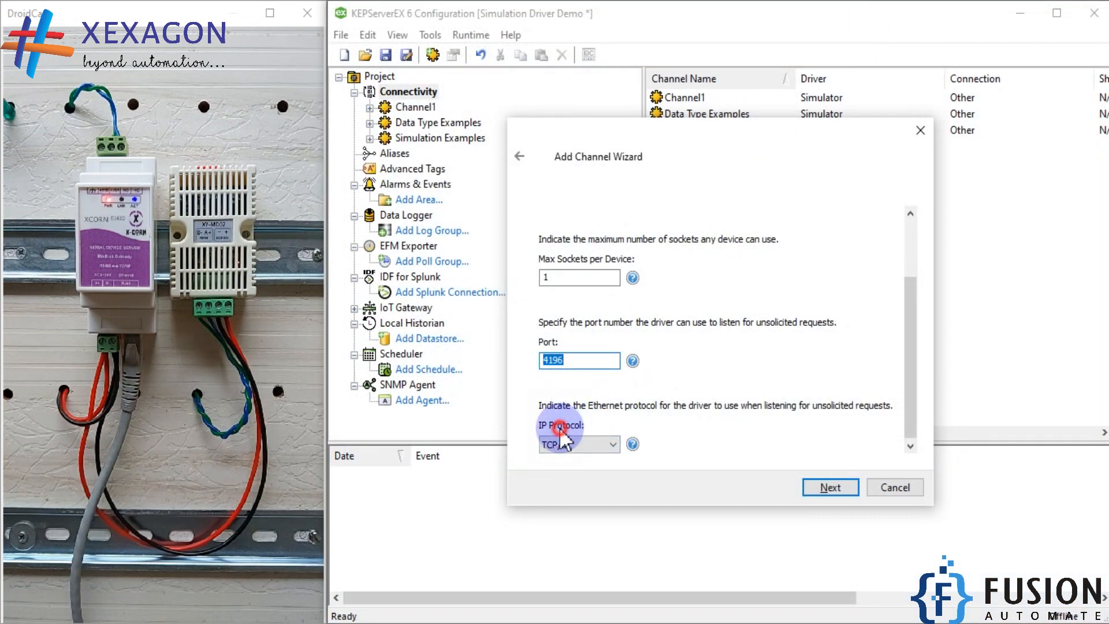
click(823, 490)
click(829, 487)
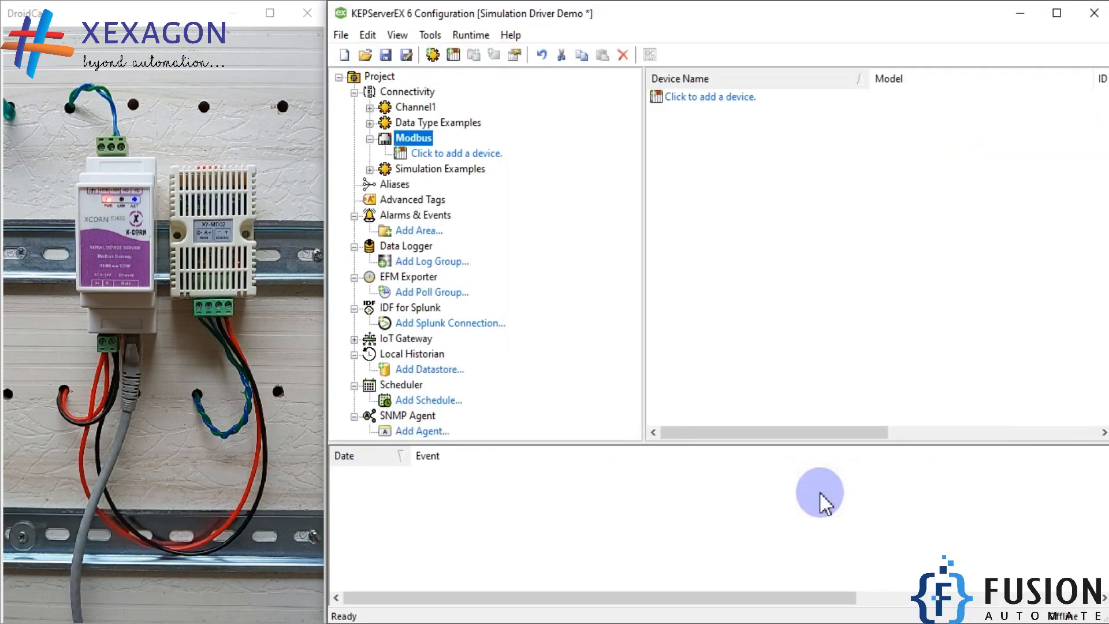
Add a device named SHT20 under the Modbus channel, using the Modbus model
click(477, 154)
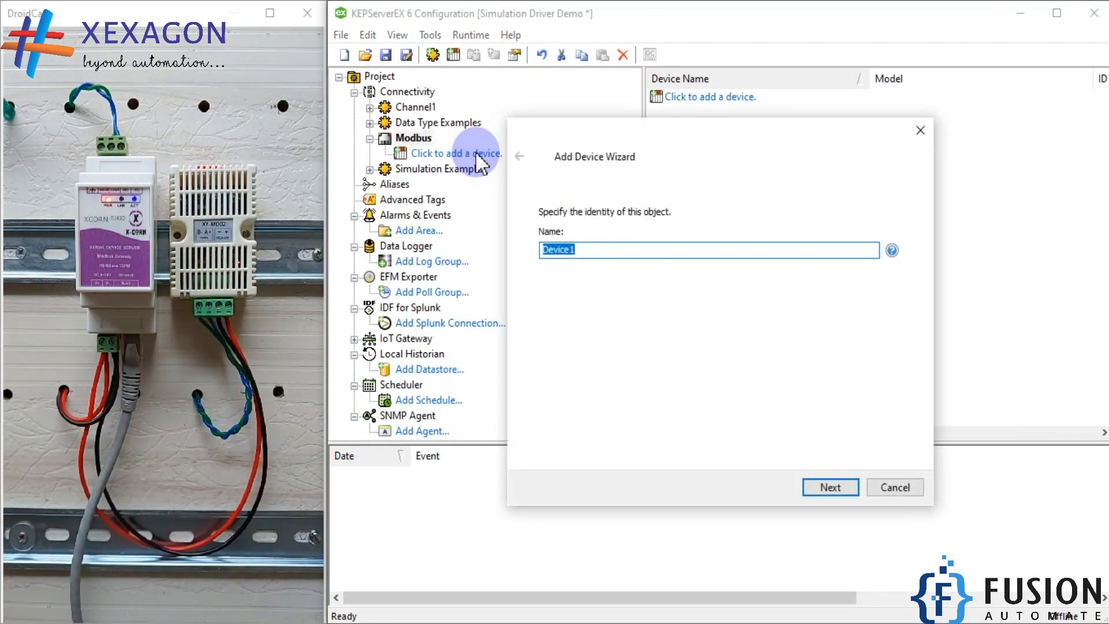
text(SHT20)
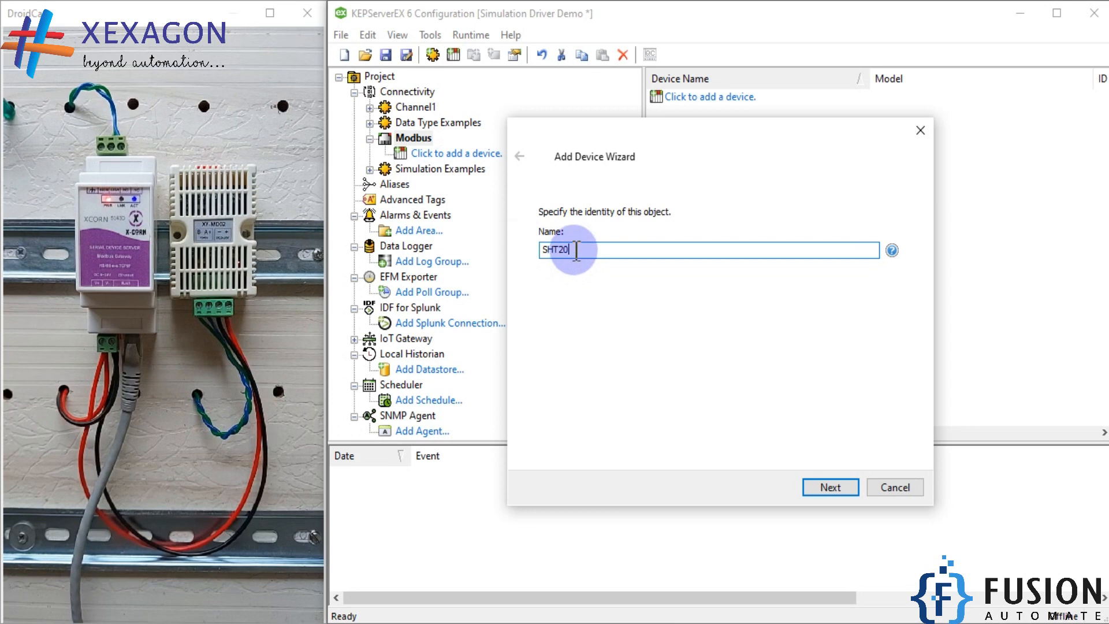
drag(570, 250, 499, 249)
click(832, 487)
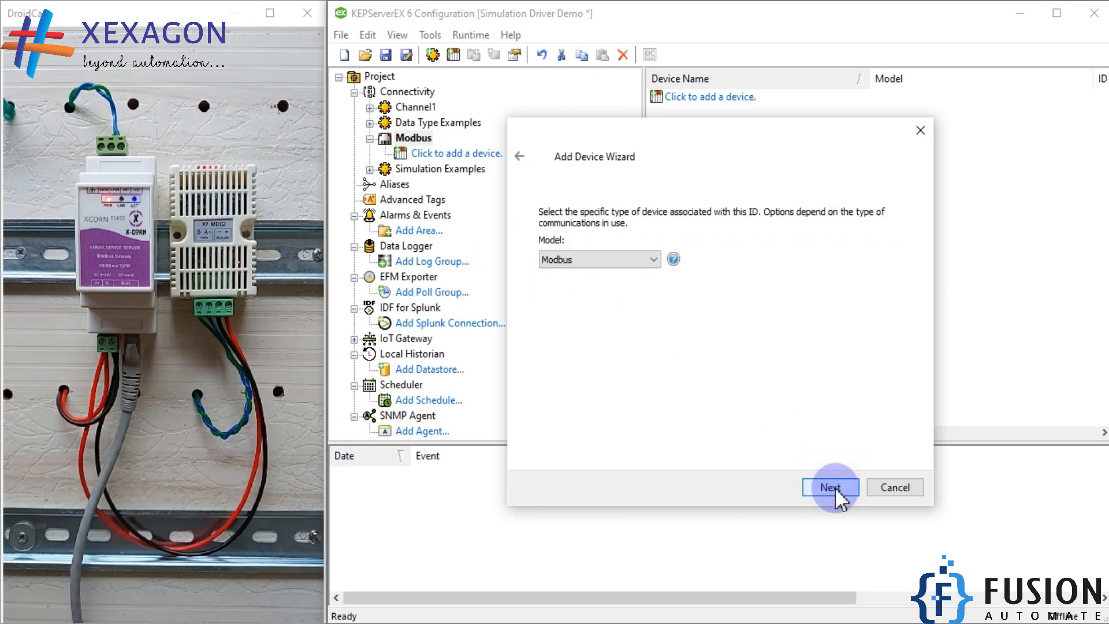
click(844, 487)
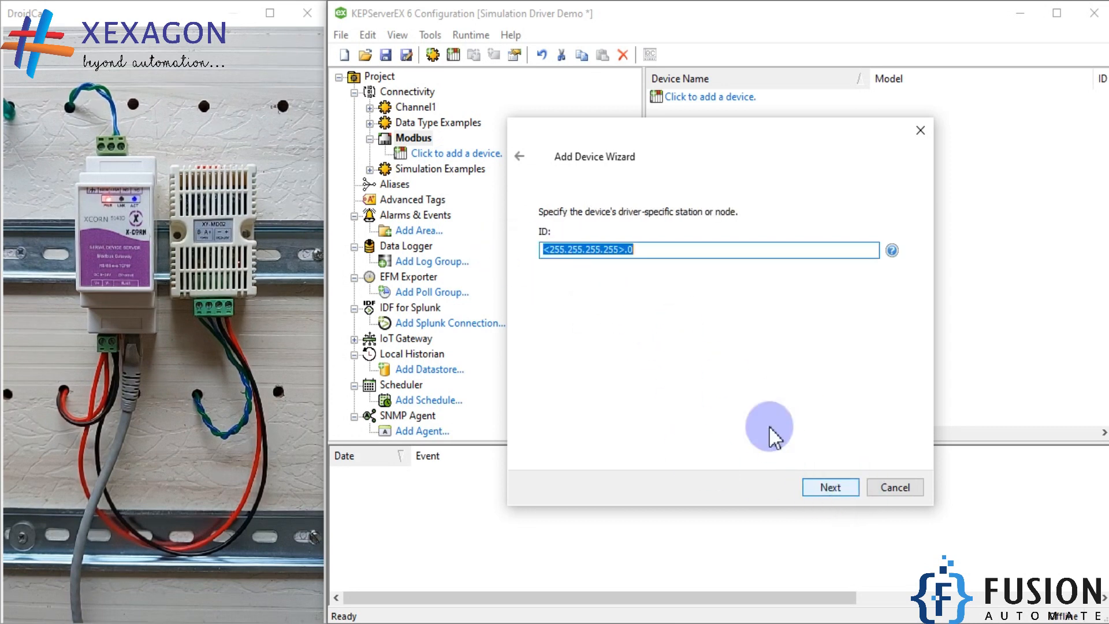
Set the device ID to <192.168.1.200>.1
click(556, 249)
drag(551, 248, 617, 251)
click(648, 251)
double_click(631, 250)
drag(551, 250, 618, 254)
text(192.168.1.200>.1)
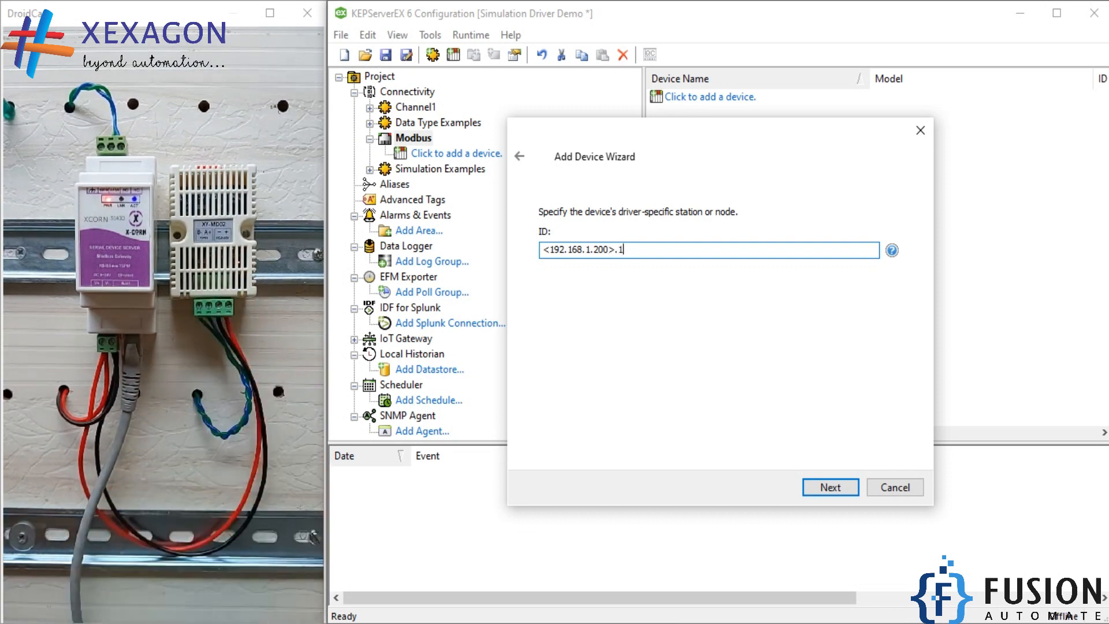
Switch to ModScan32 and set it to read 04: INPUT REGISTER at address 2 with length 2
key(alt+Tab)
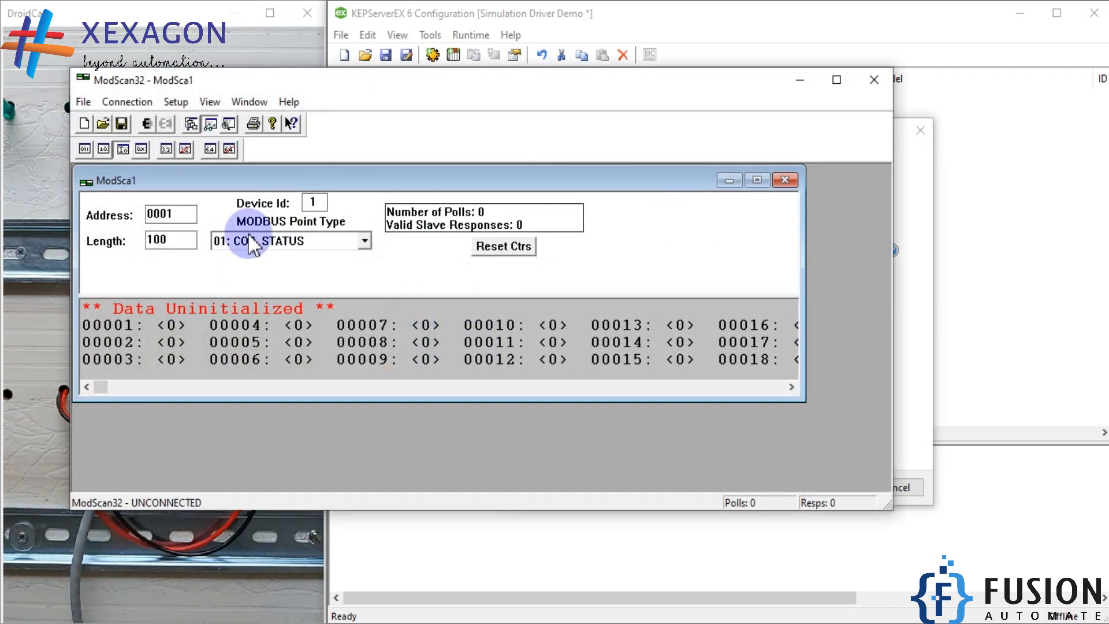
click(247, 240)
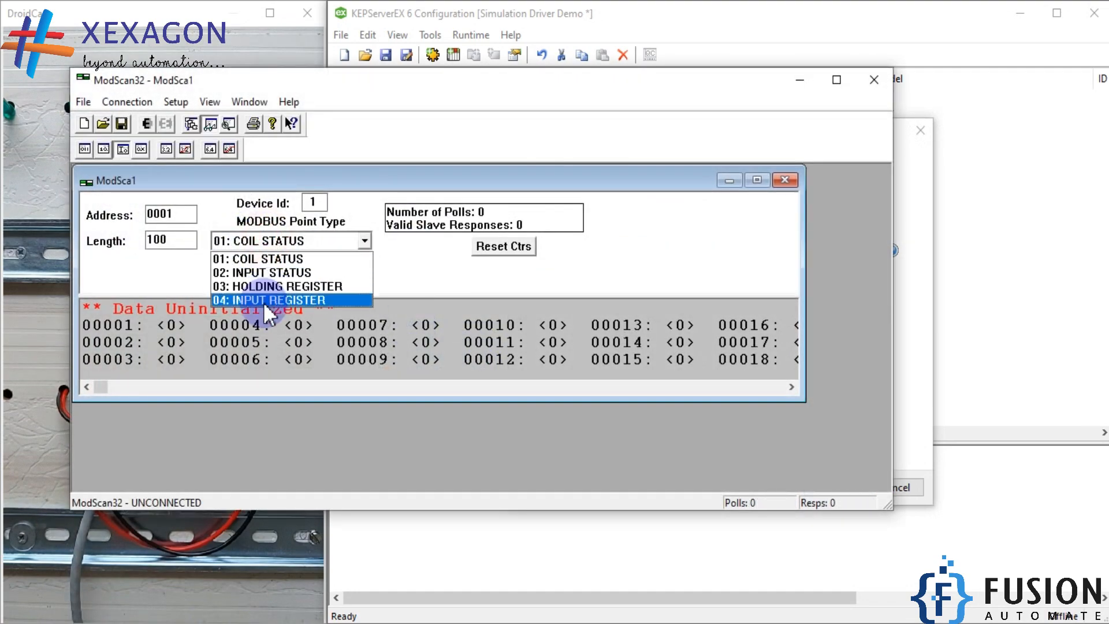
click(265, 301)
double_click(170, 240)
text(2)
click(179, 215)
drag(180, 215, 90, 217)
text(1)
key(BackSpace)
text(2)
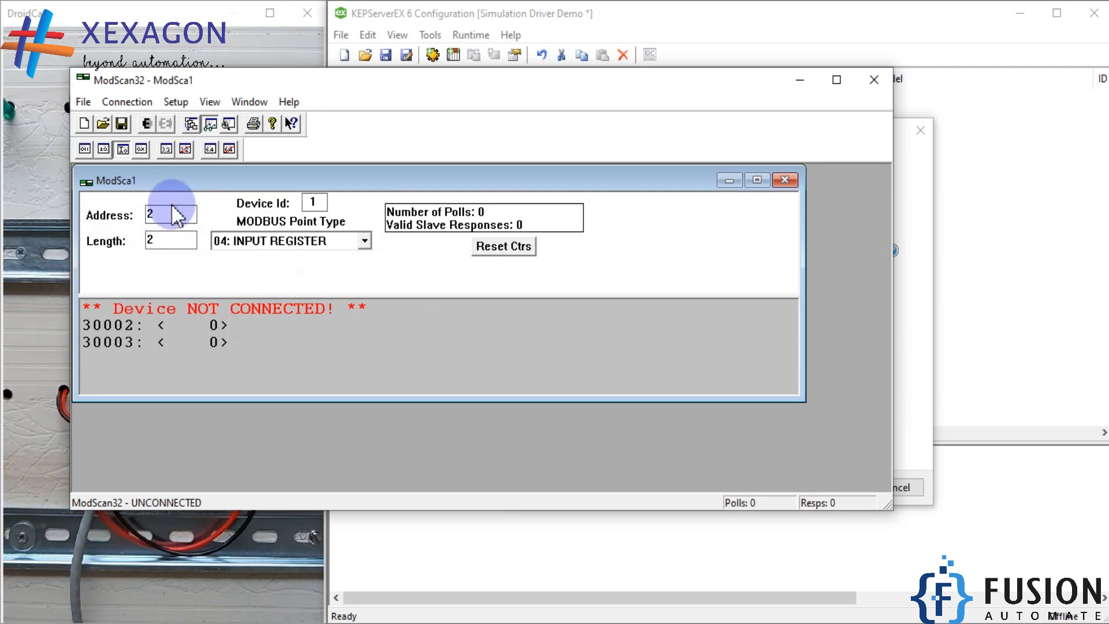
Connect ModScan32 to the remote modbusTCP server at 192.168.1.200 on service port 4196
click(127, 102)
click(149, 118)
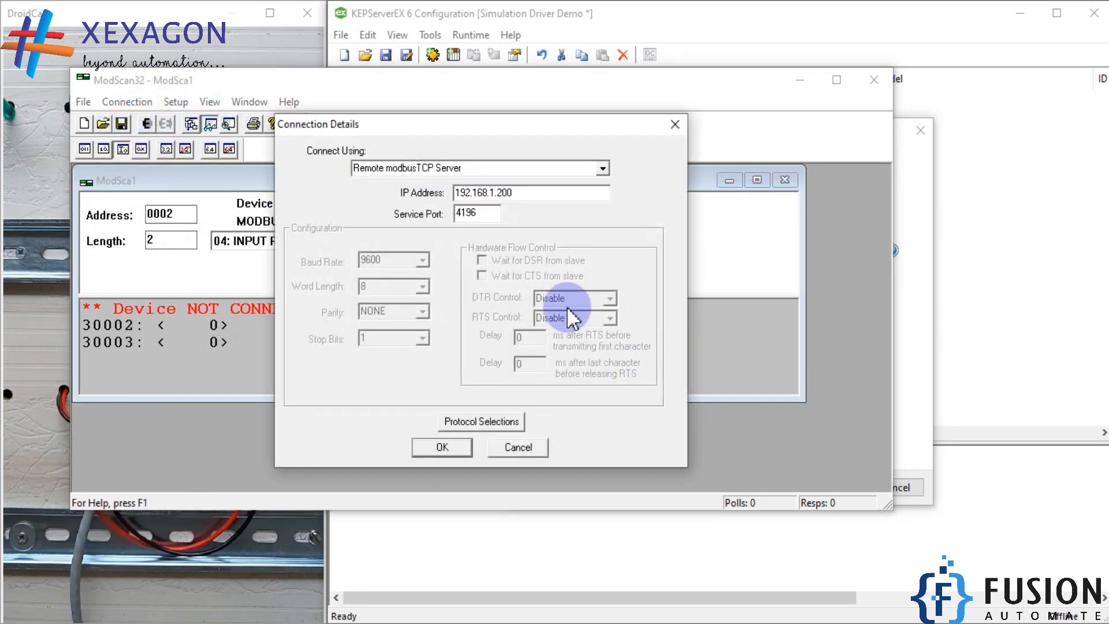
click(440, 447)
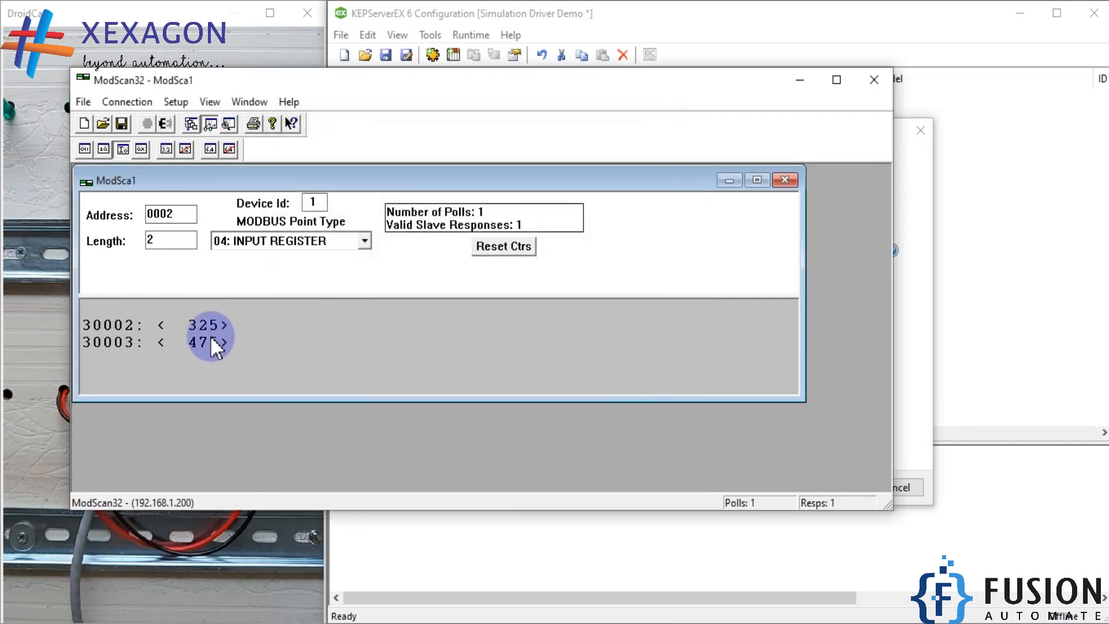
Compare ModScan32's device ID and connection details with the ID entered in the Add Device Wizard
drag(408, 85, 677, 383)
double_click(562, 269)
click(631, 257)
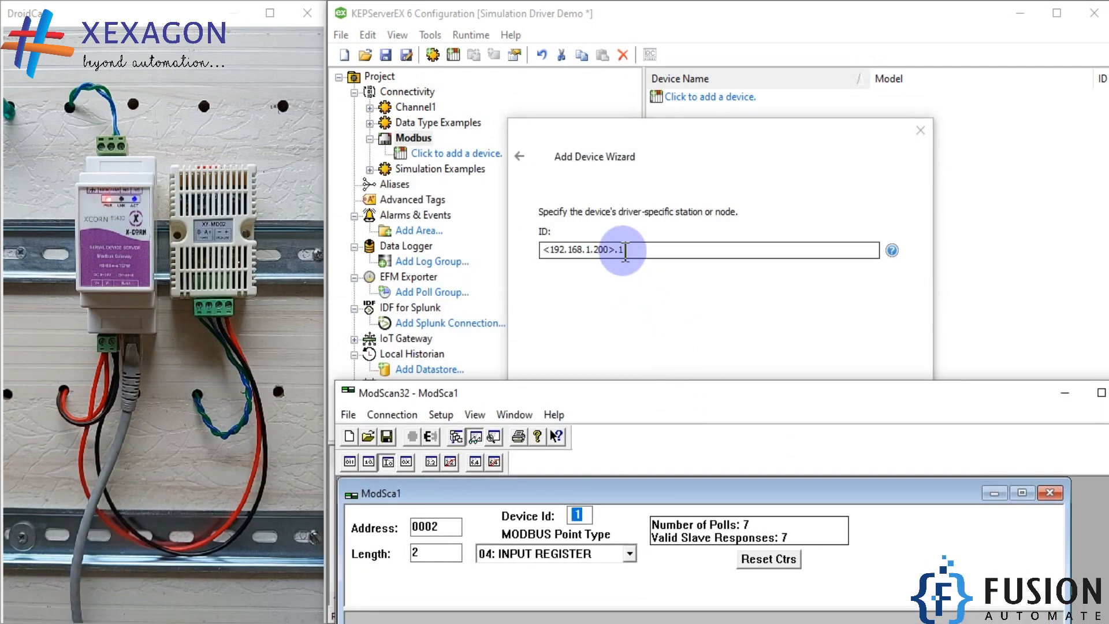
click(392, 414)
click(404, 435)
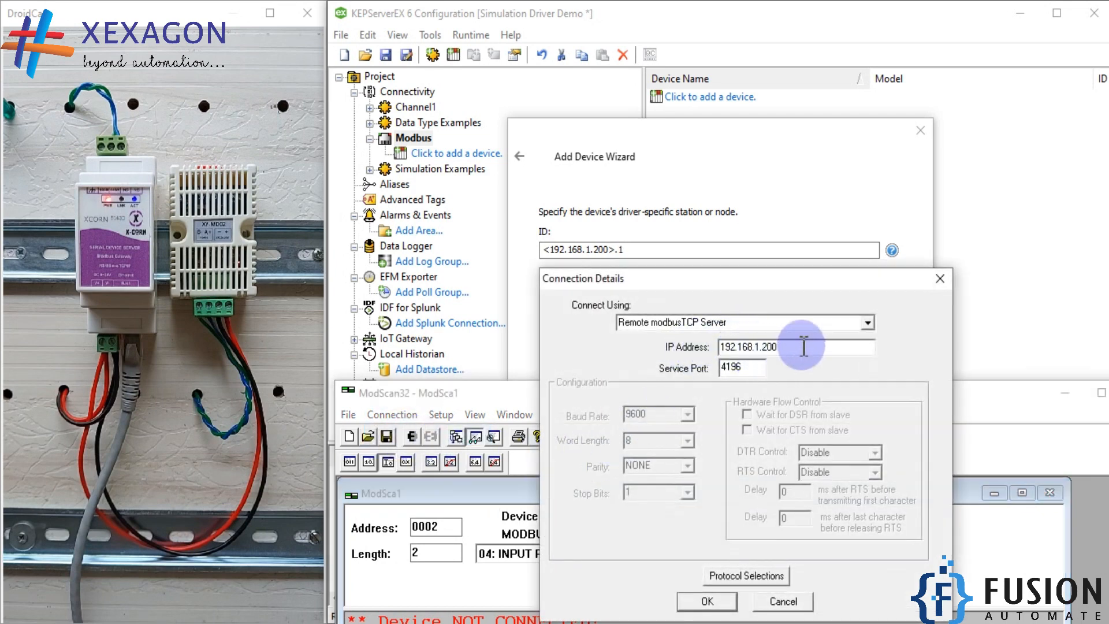
click(940, 279)
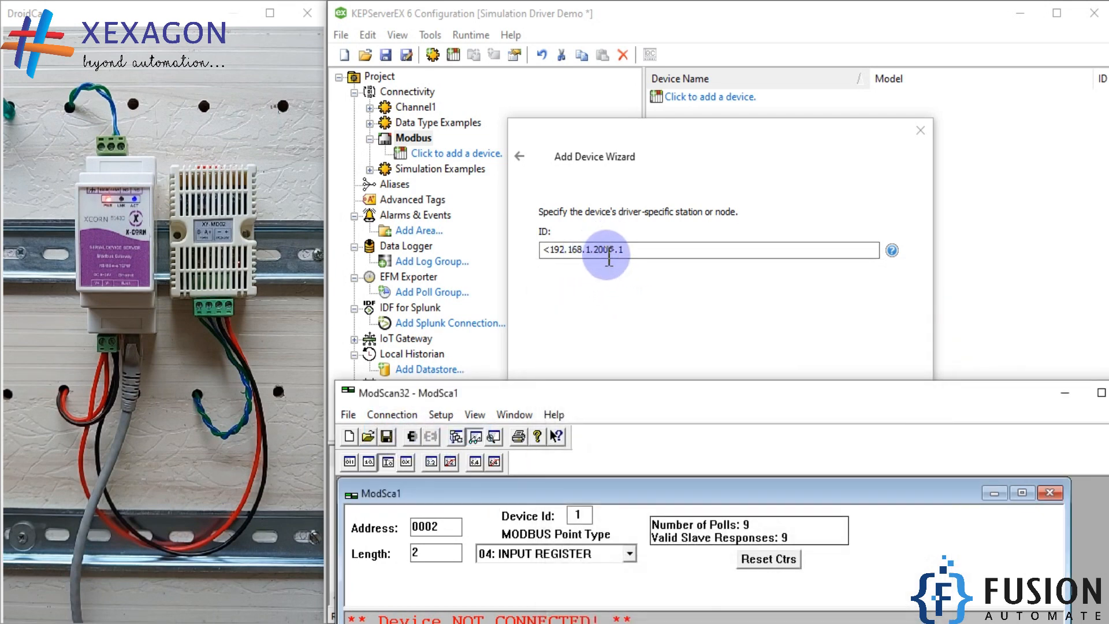
Reconnect ModScan32 to poll the input registers again and minimize its window
drag(694, 396, 686, 223)
click(426, 251)
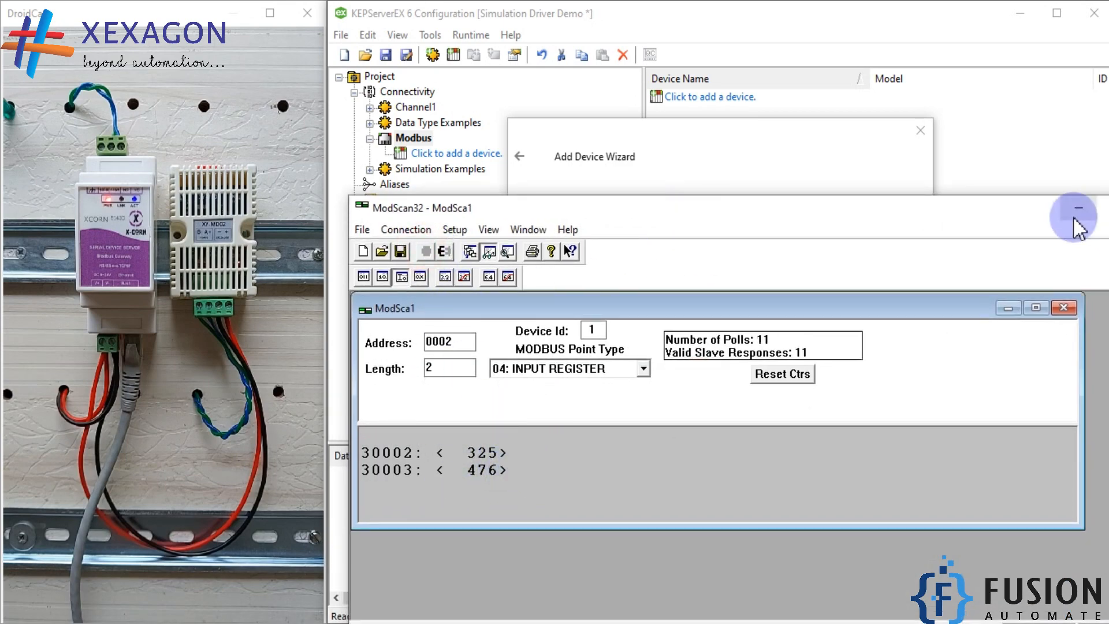
click(1074, 217)
Accept the SHT20 device ID and keep the default scan mode, timing and tag generation settings
click(646, 249)
double_click(637, 250)
click(826, 489)
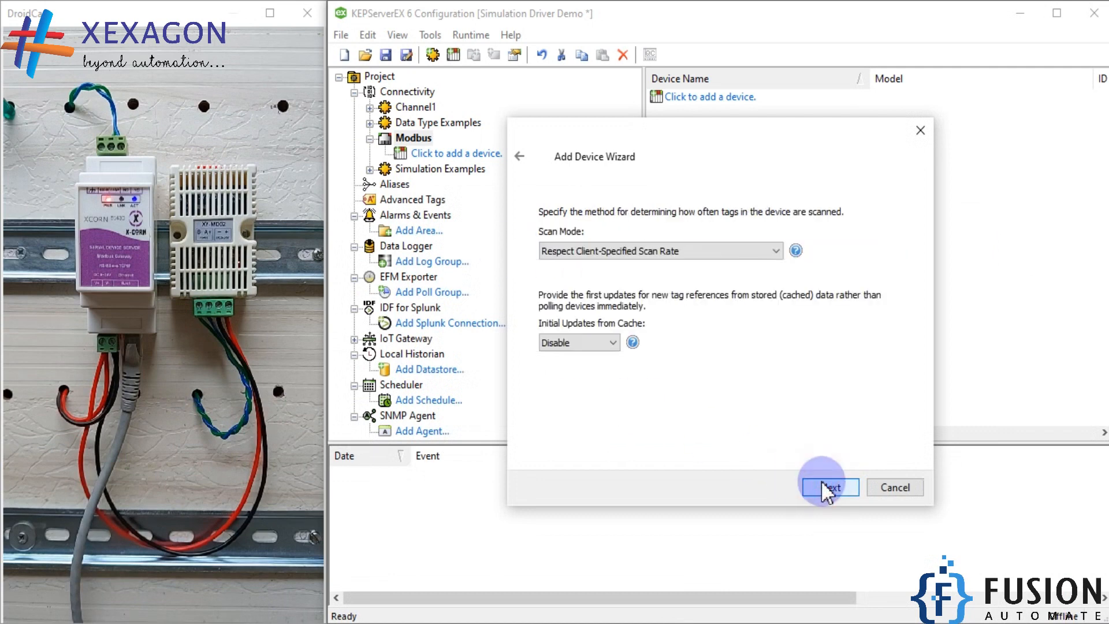
click(826, 488)
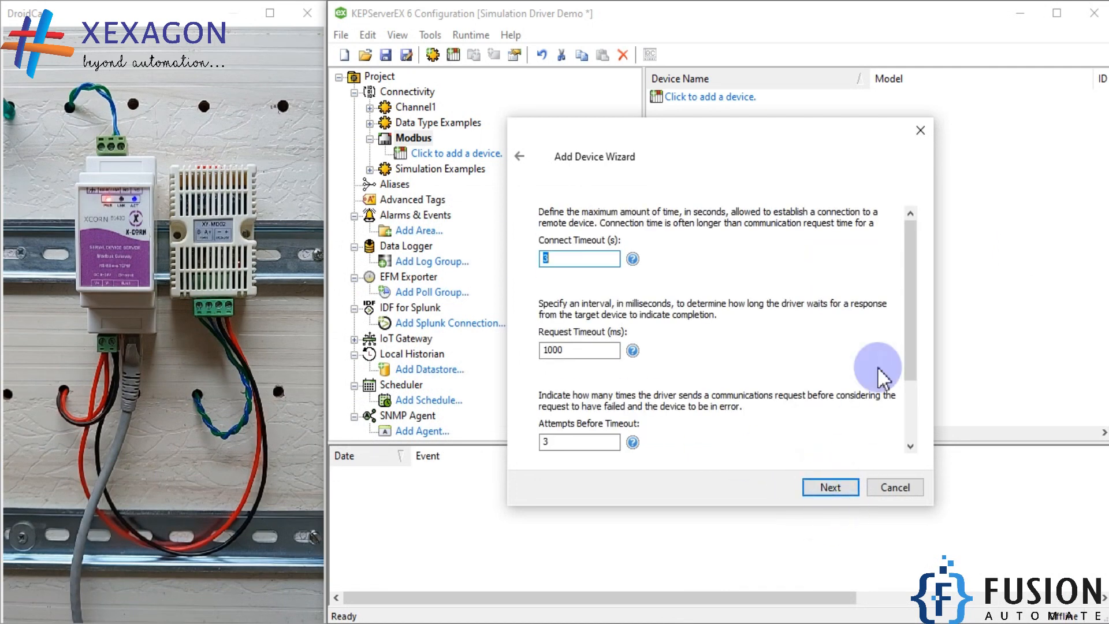
drag(914, 323, 921, 458)
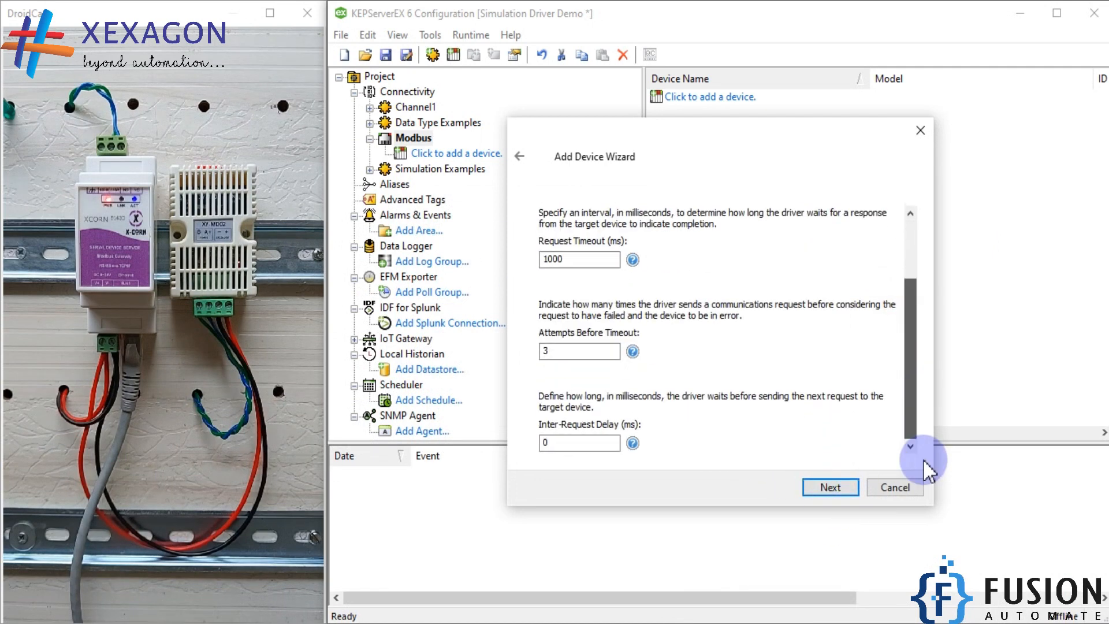
click(830, 488)
click(832, 488)
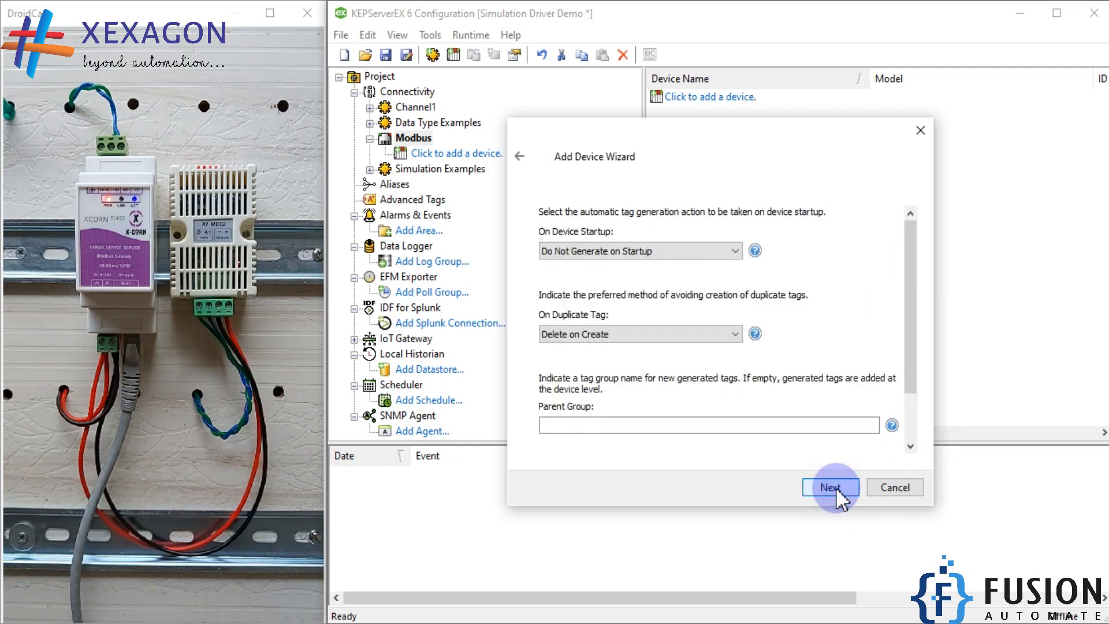
drag(907, 315, 919, 444)
click(807, 488)
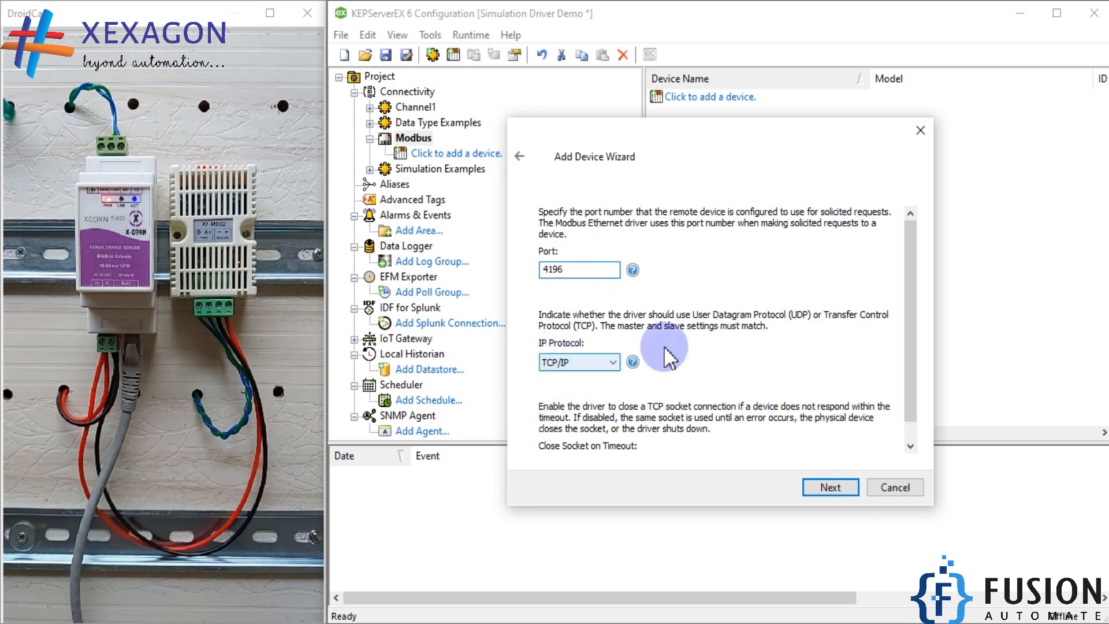
Use device port 4196 with TCP/IP and Close Socket on Timeout enabled, and proceed through the defaults to the block sizes
scroll(913, 318, down, 1)
click(828, 487)
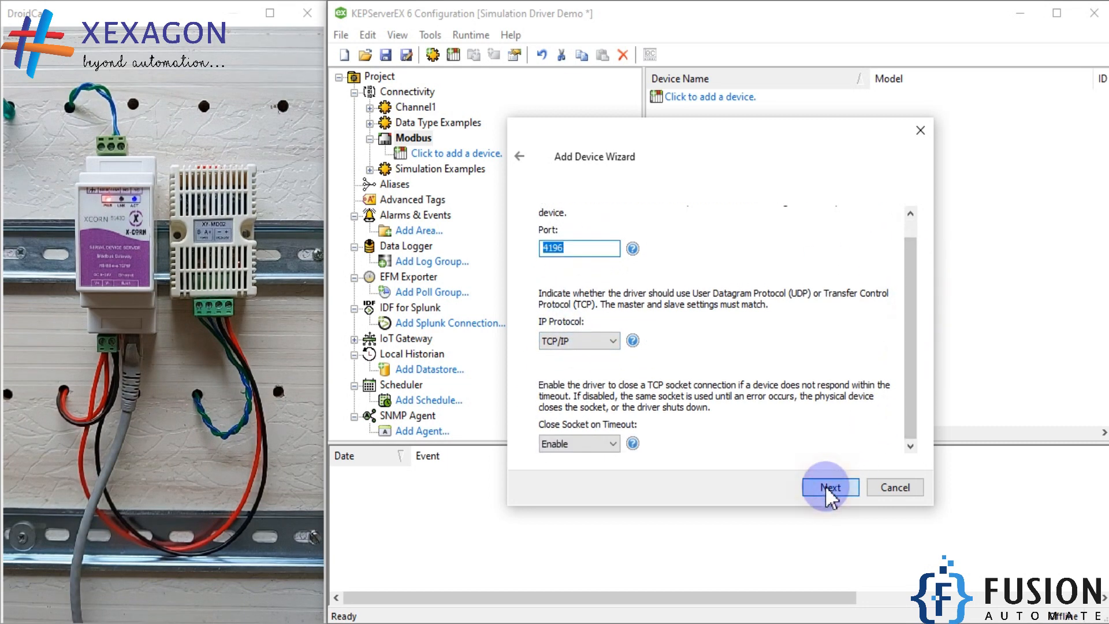
click(827, 487)
click(827, 487)
click(827, 487)
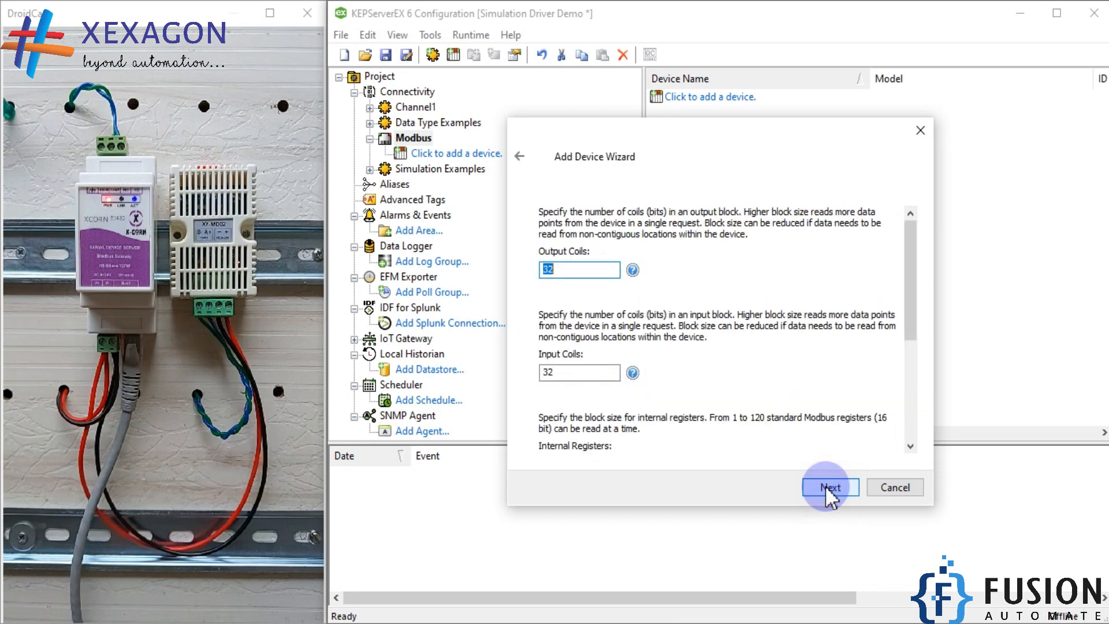
Accept the default block sizes and remaining wizard settings to finish the SHT20 device, and widen the tag list area
click(826, 486)
click(826, 487)
click(826, 487)
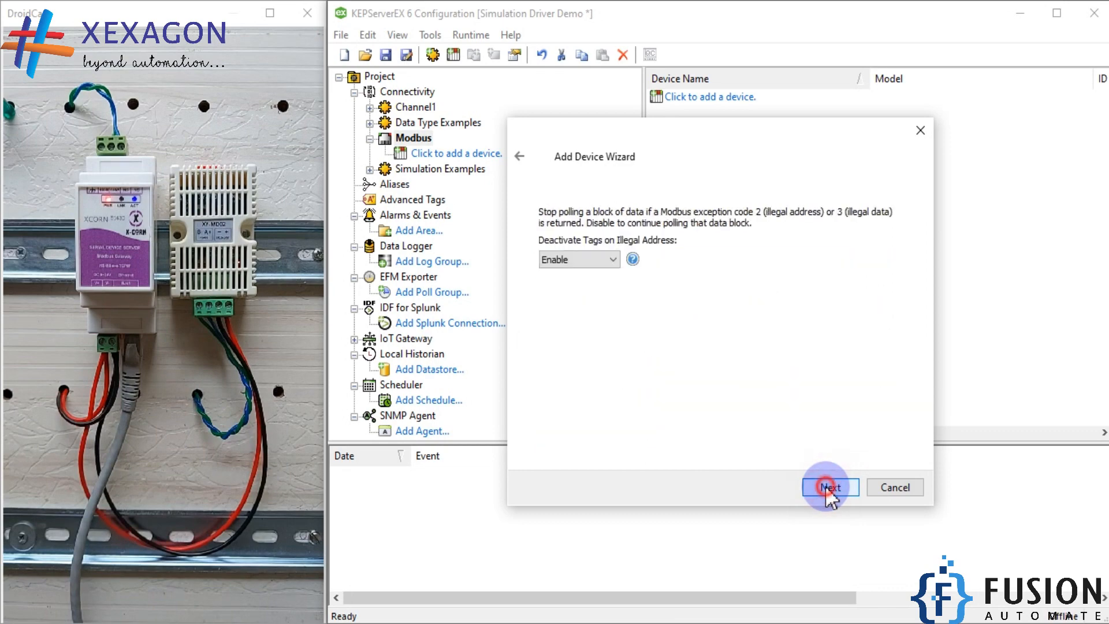
click(827, 487)
click(830, 487)
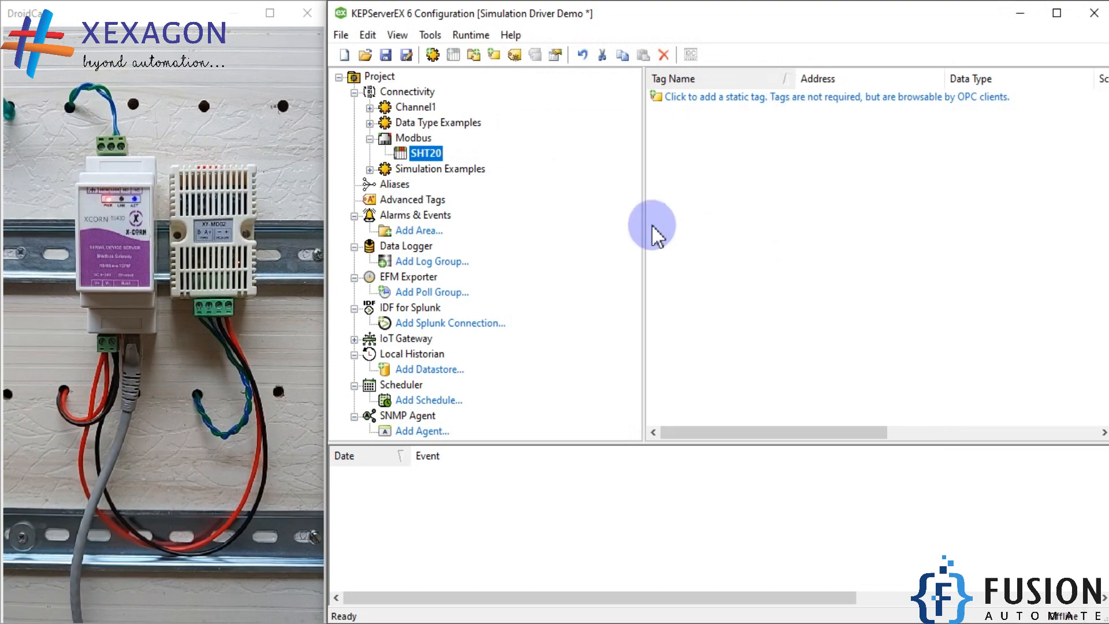
drag(643, 255, 558, 255)
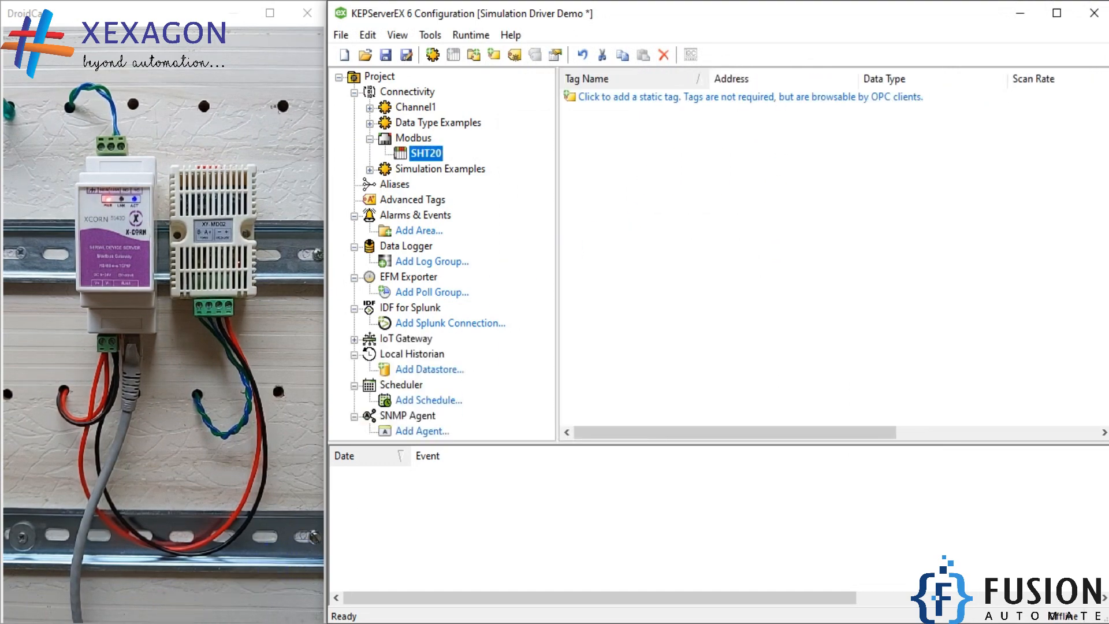
Check the point type, start address and length of the polled registers in ModScan32
click(188, 622)
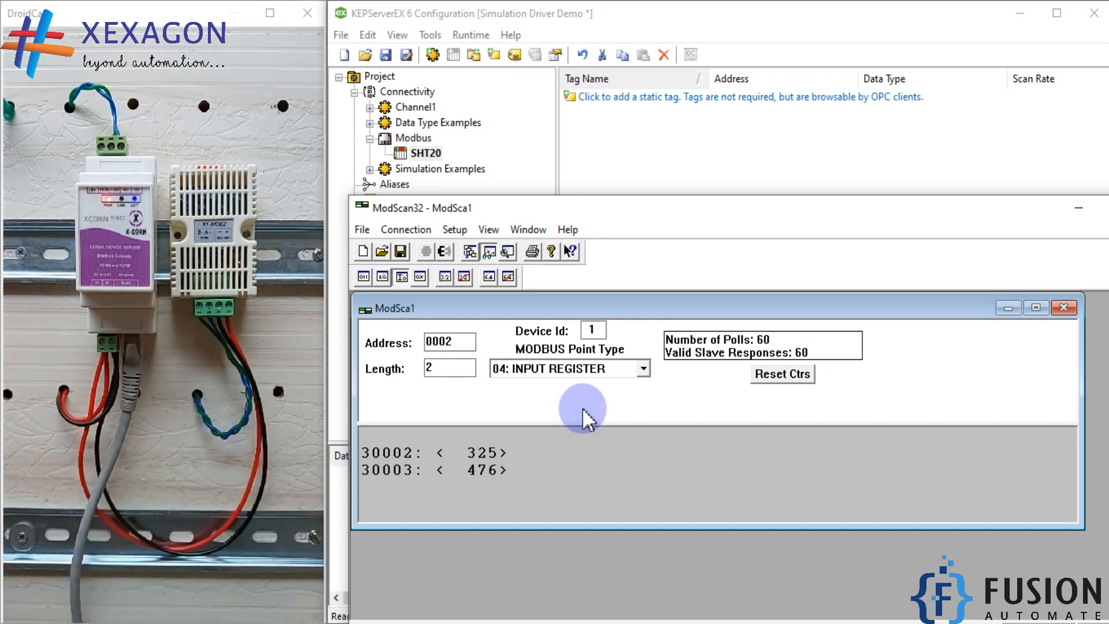
click(602, 369)
click(602, 376)
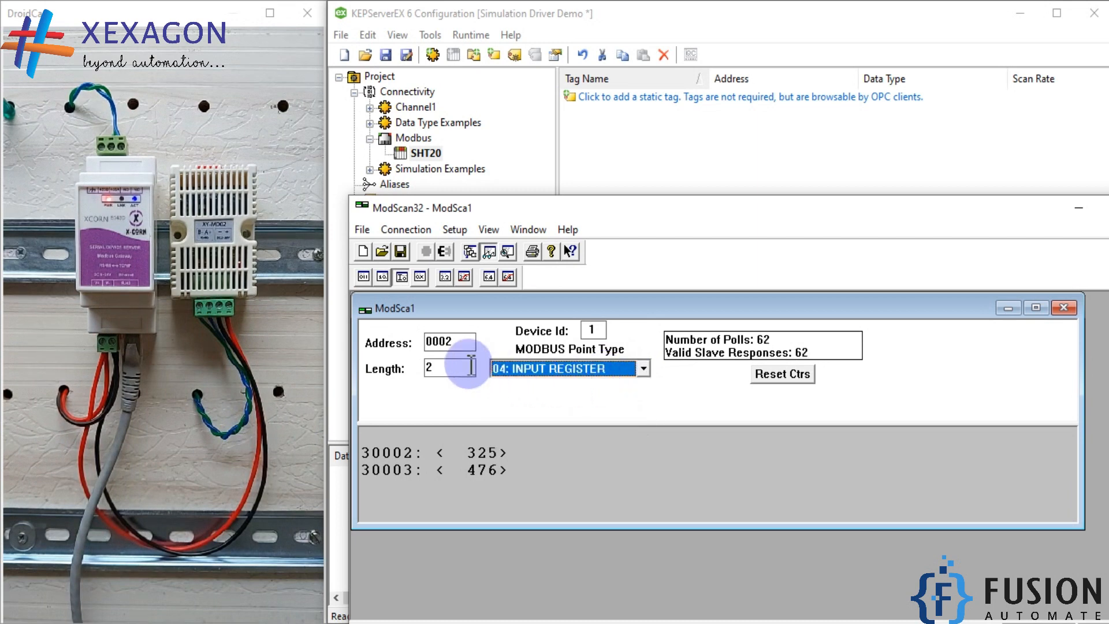
drag(461, 344, 418, 364)
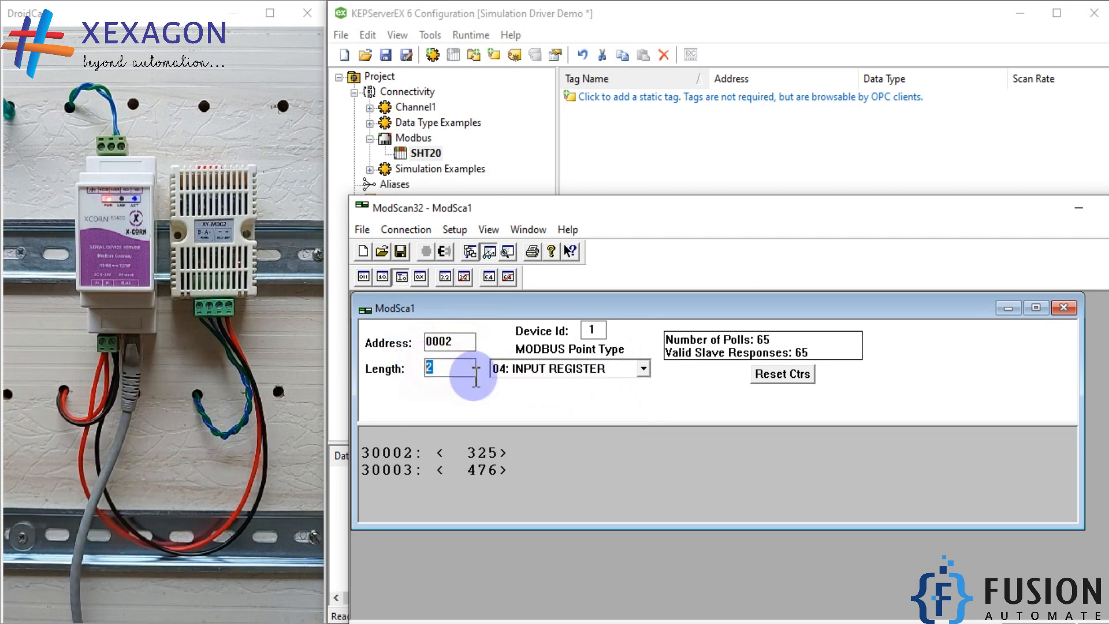
Add a static tag named Temperature at address 30002 to the SHT20 device, checking the register addresses against ModScan32
click(702, 98)
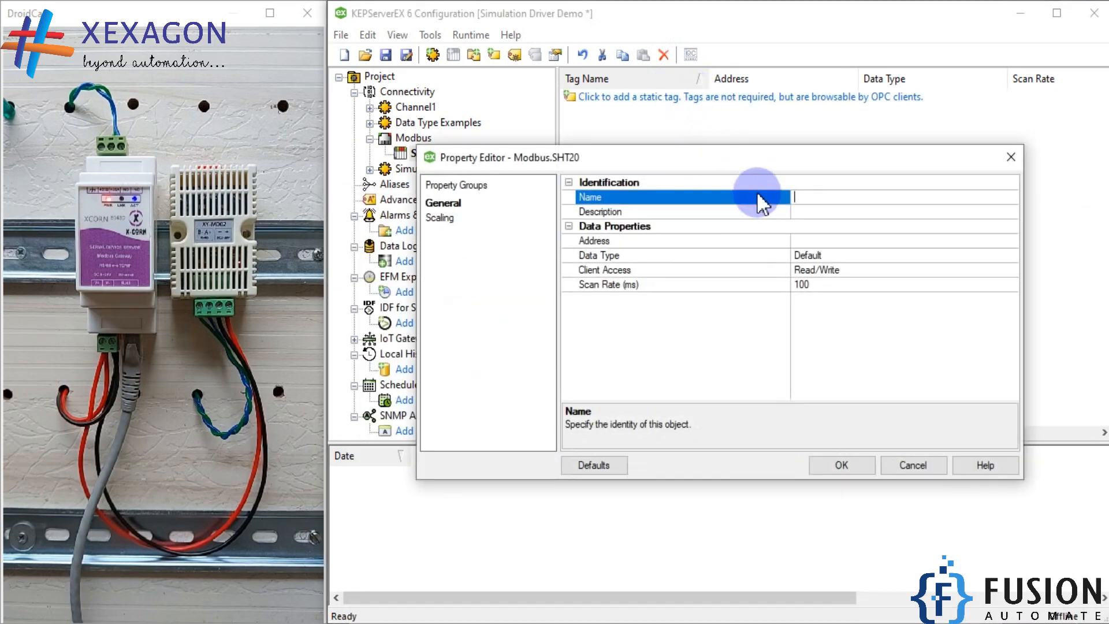
text(Temperature)
click(827, 241)
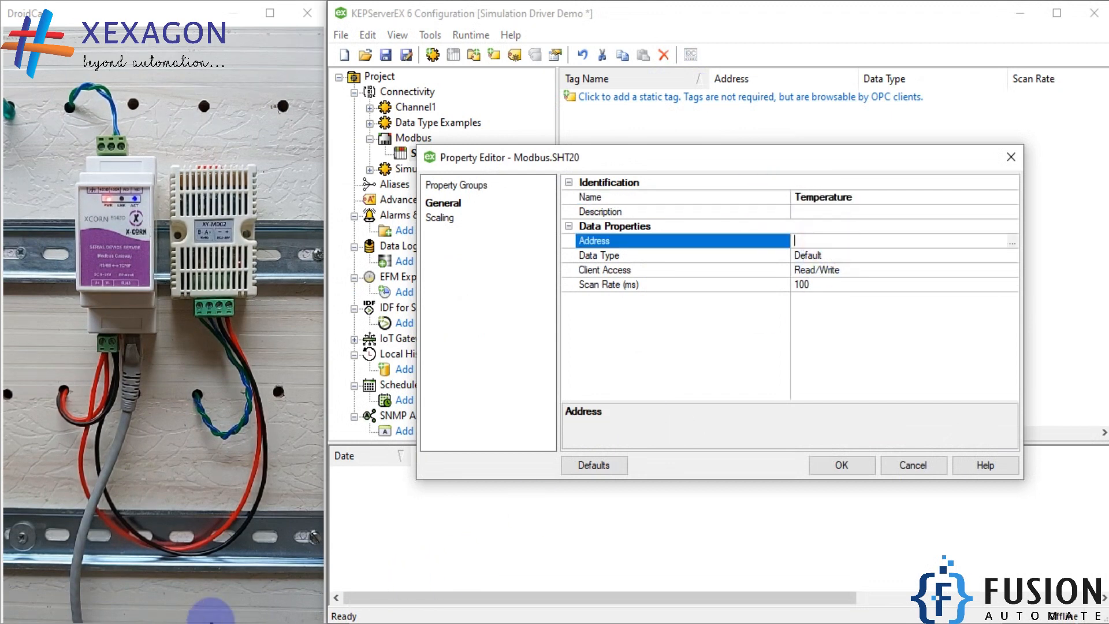
text(30002)
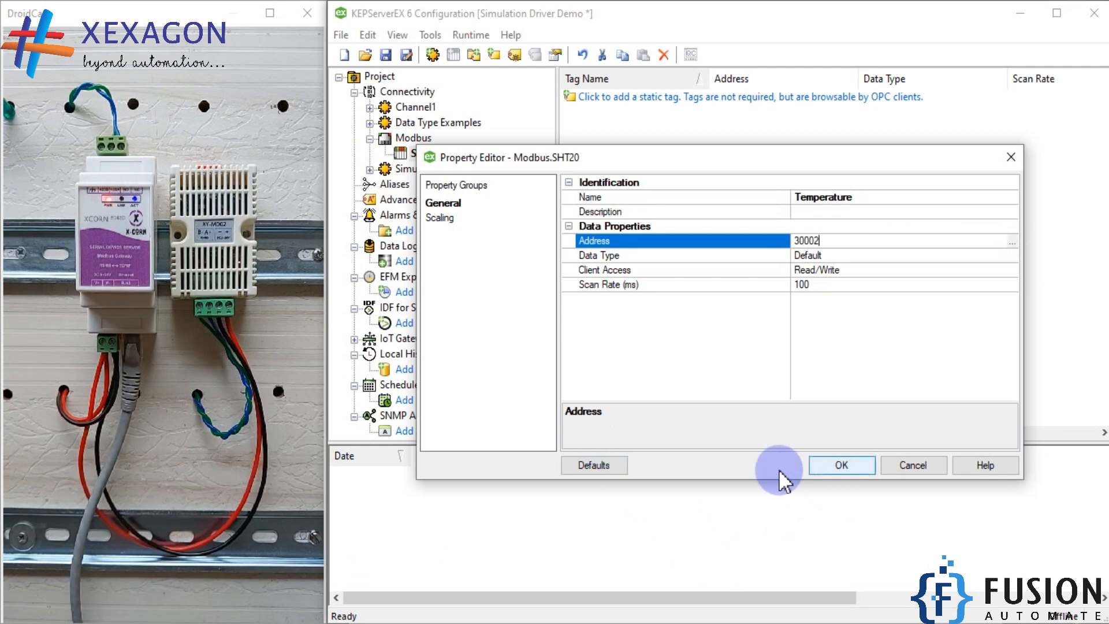
click(286, 623)
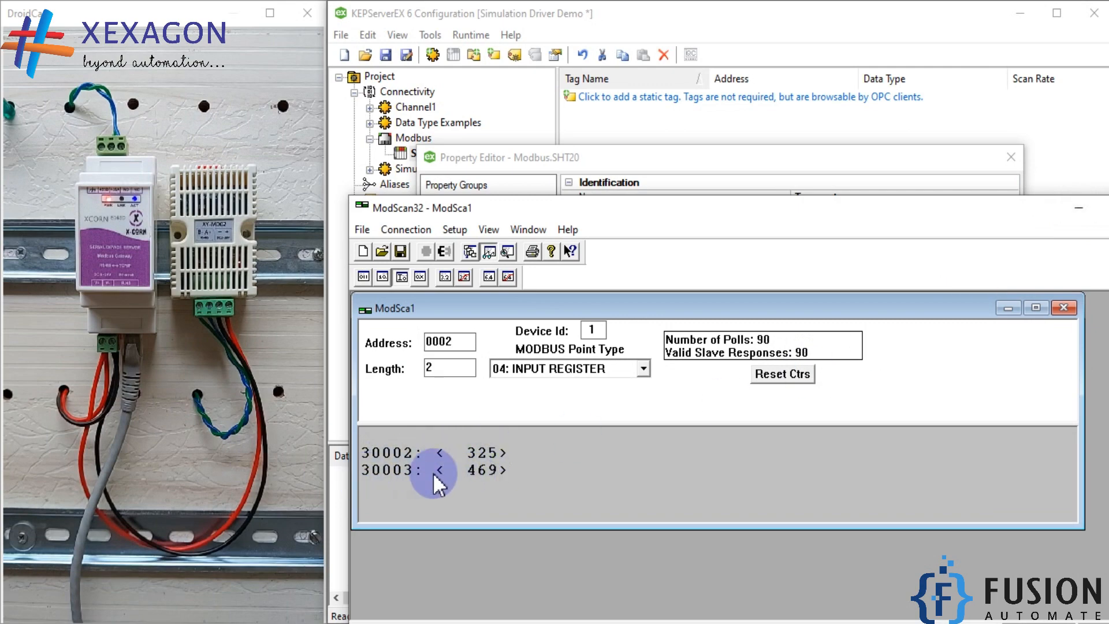
click(1078, 208)
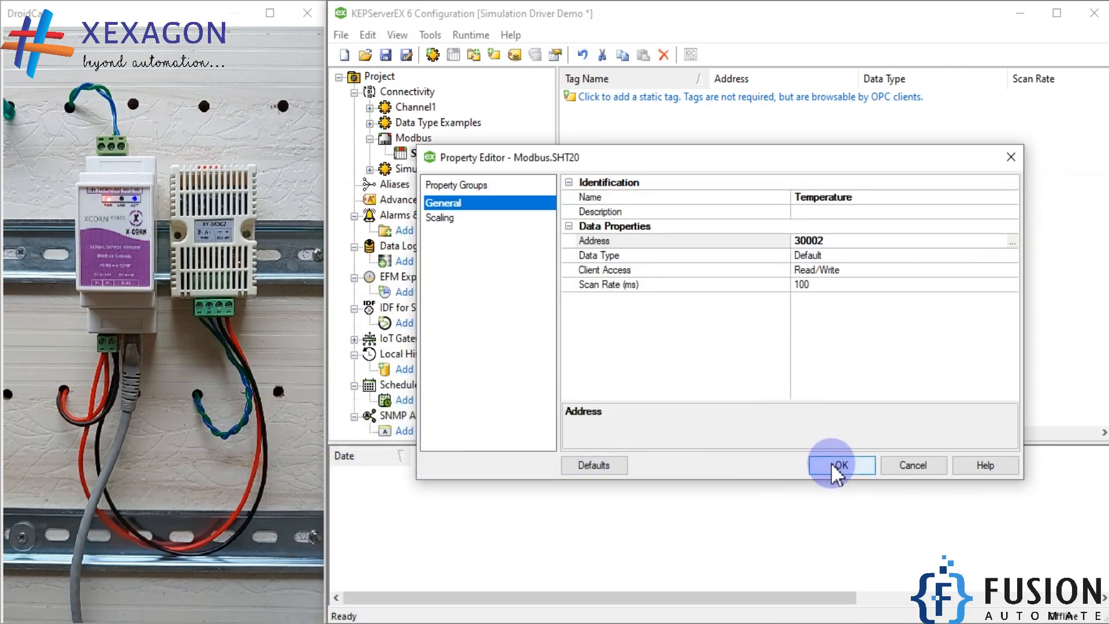
click(831, 462)
Add a second tag named Humidity at address 30003 to the SHT20 device
right_click(706, 179)
click(733, 190)
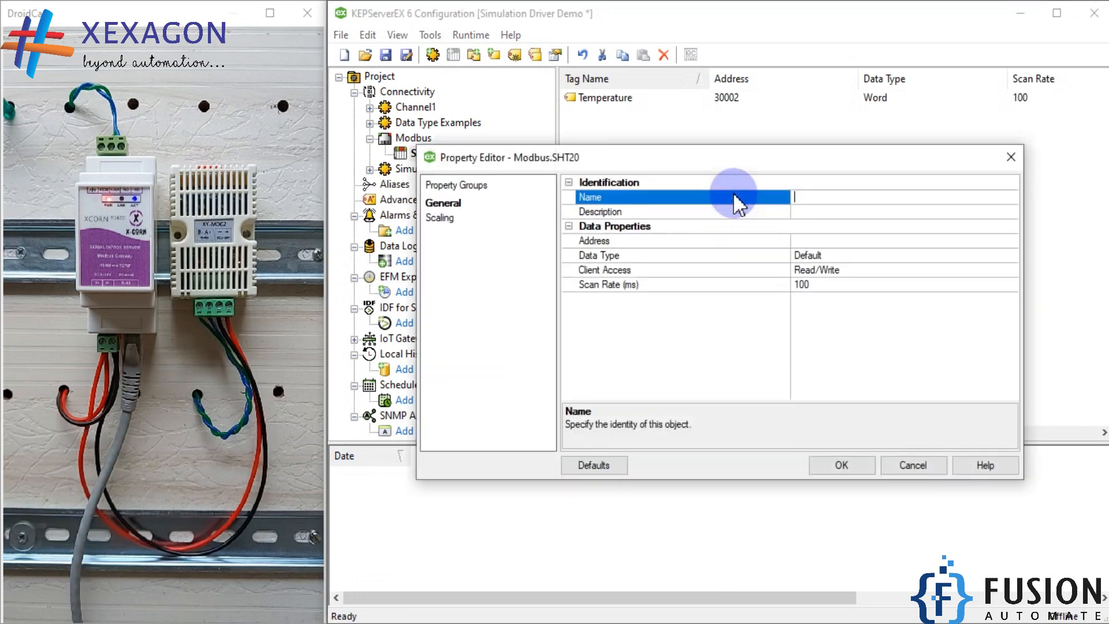
text(Humidity)
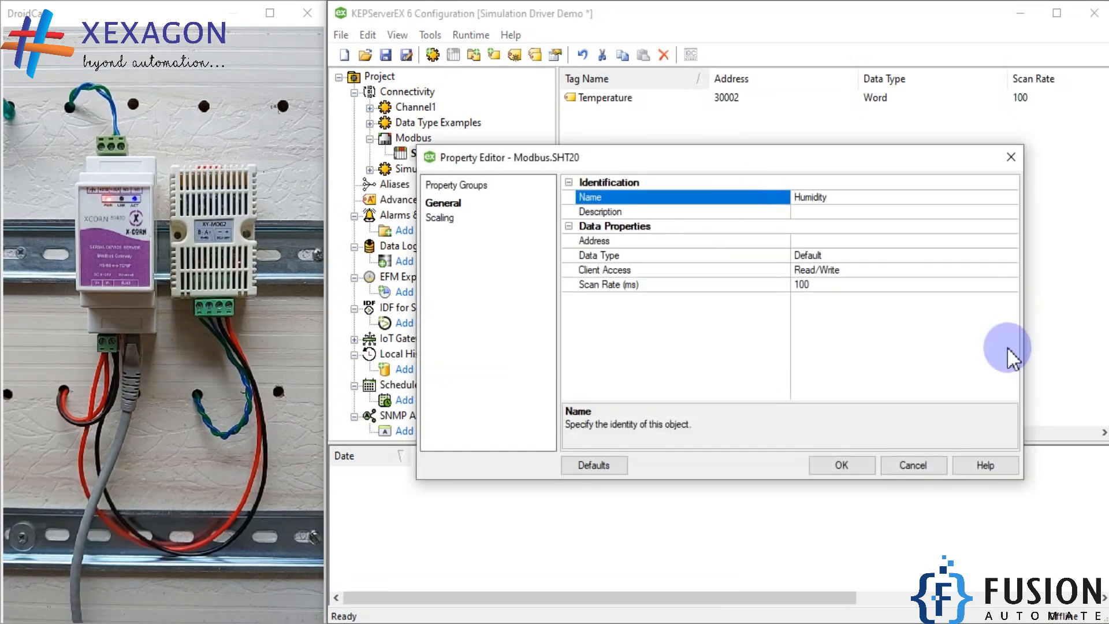
click(921, 247)
text(30003)
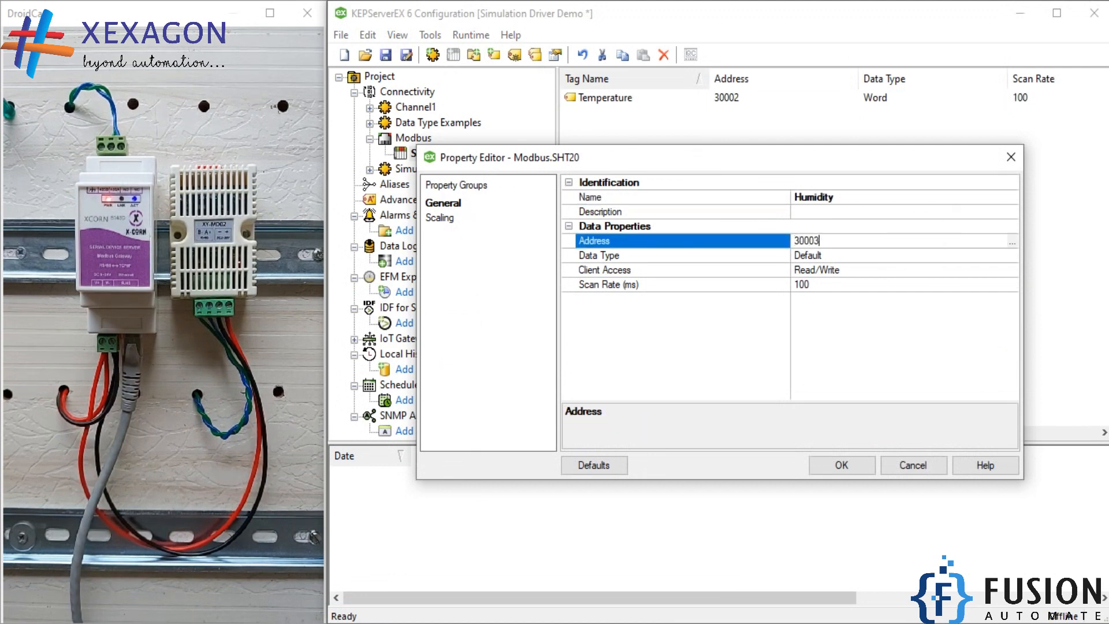
click(841, 466)
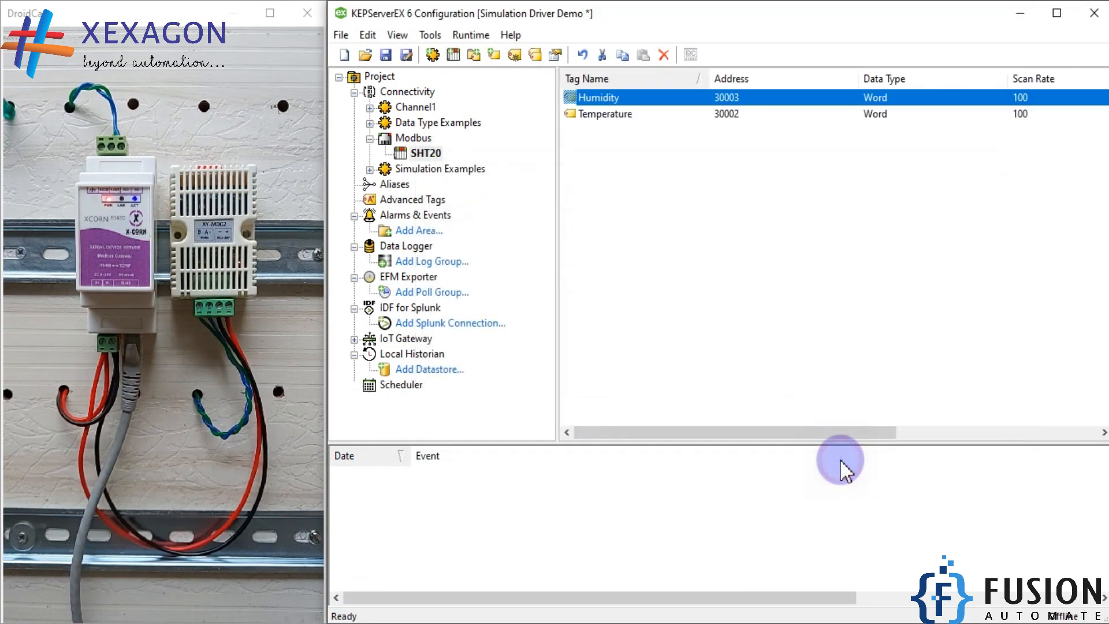
Connect to the server runtime and update it with the loaded project
click(465, 34)
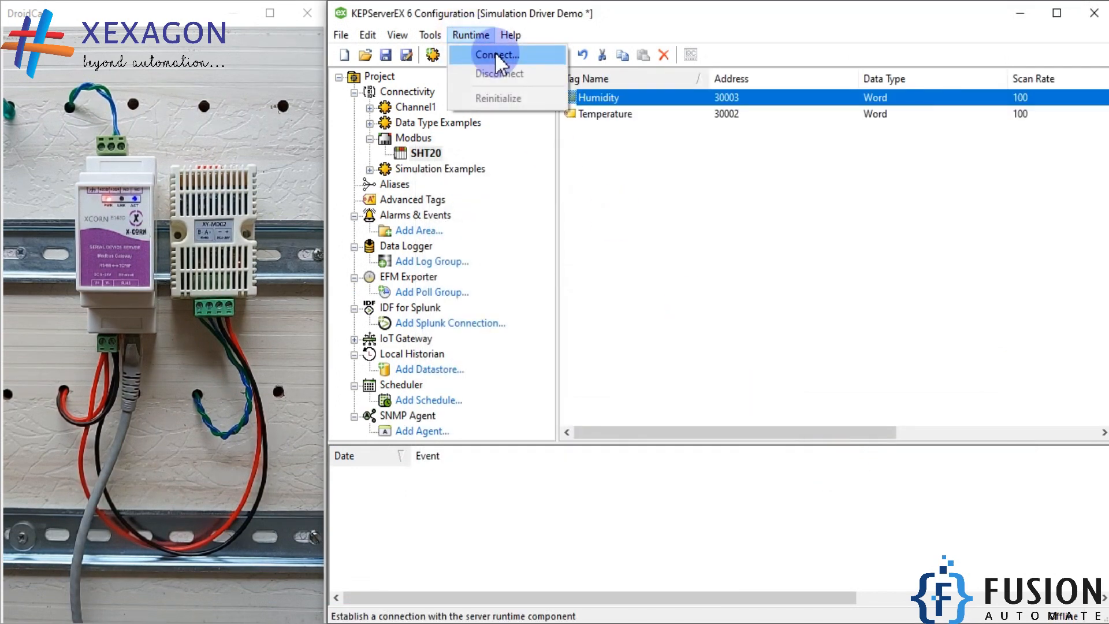
click(495, 50)
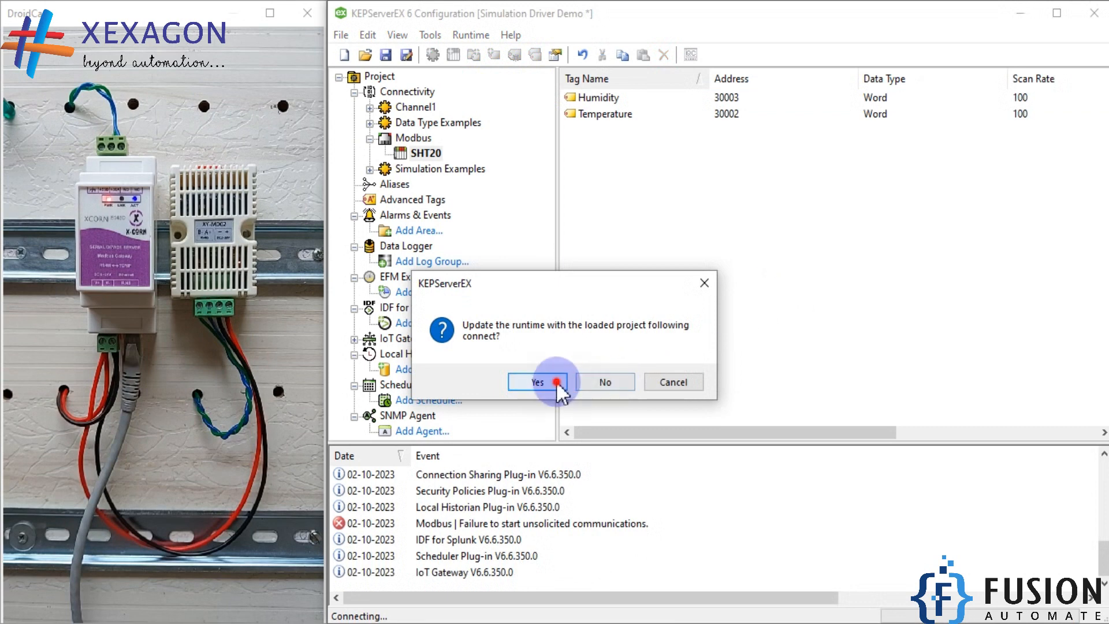
click(556, 380)
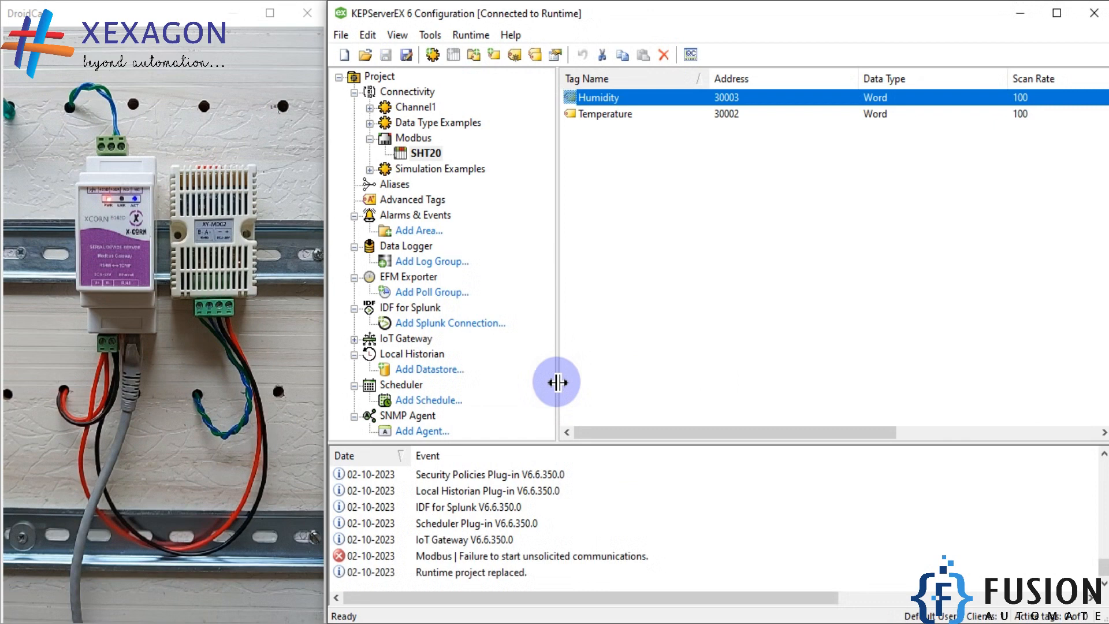
Check from the KEPServerEX system tray options whether the runtime service is started
click(916, 622)
right_click(948, 574)
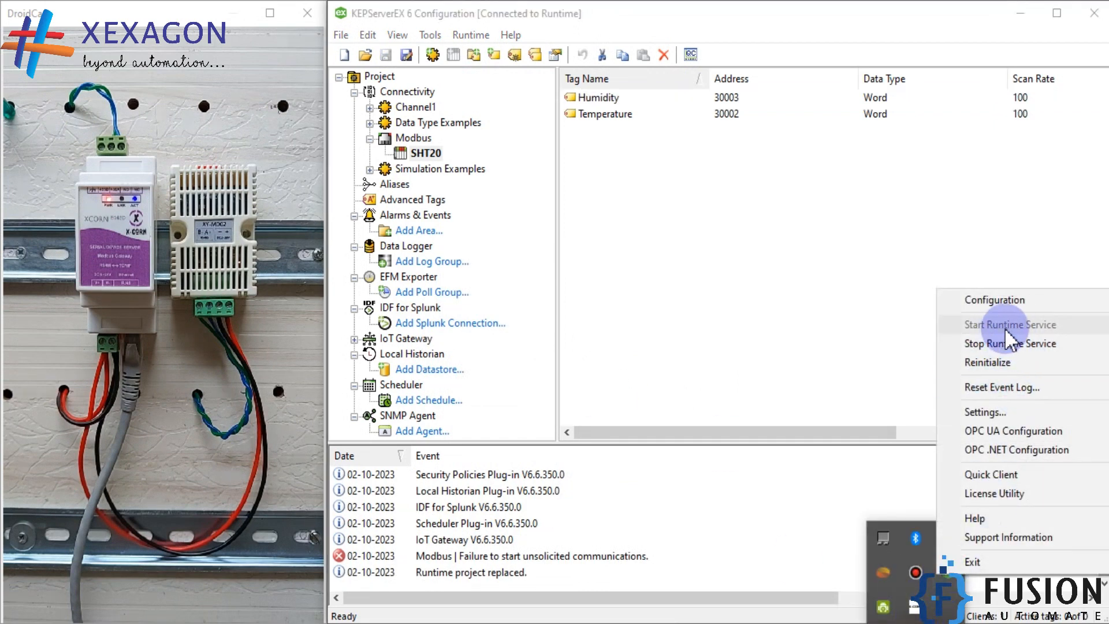
click(811, 306)
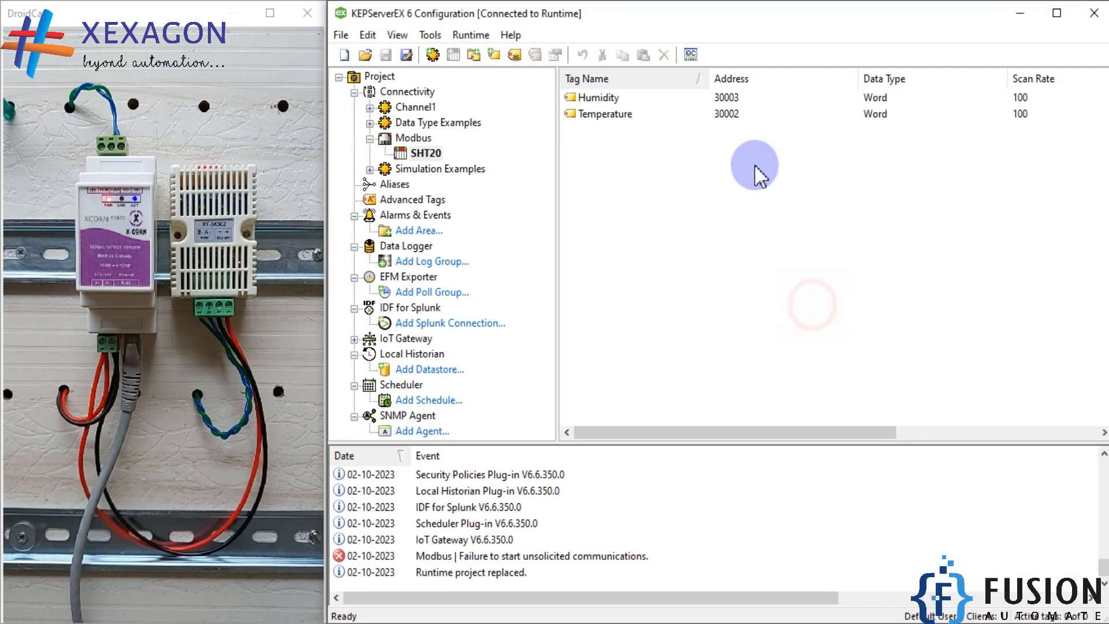
Launch OPC Quick Client and examine the Temperature and Humidity values in the Modbus.SHT20 group
click(689, 55)
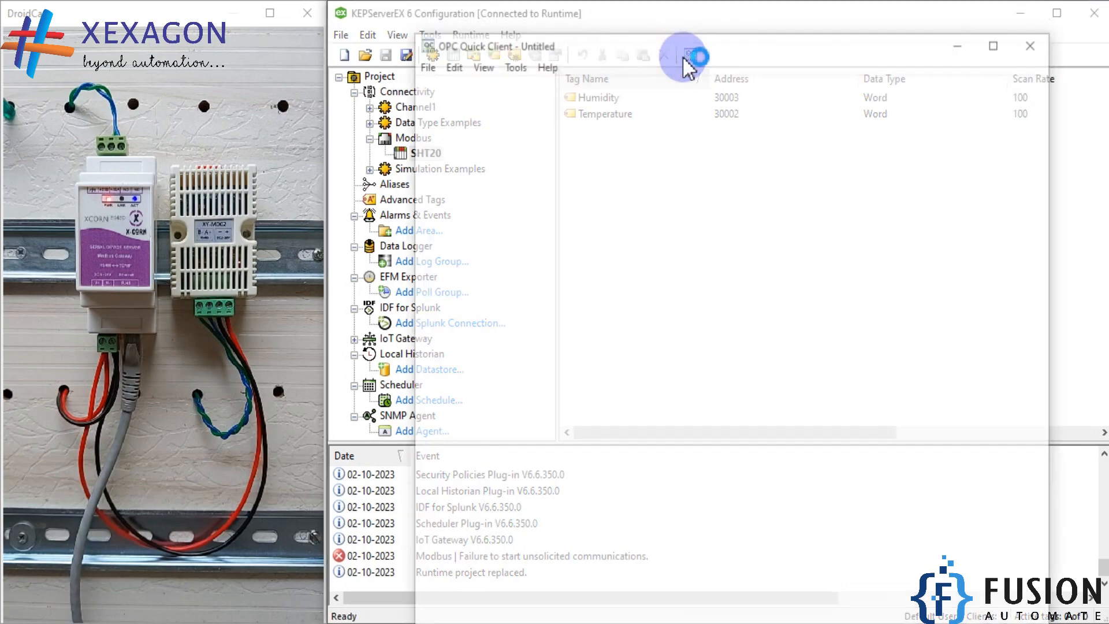
scroll(523, 340, down, 2)
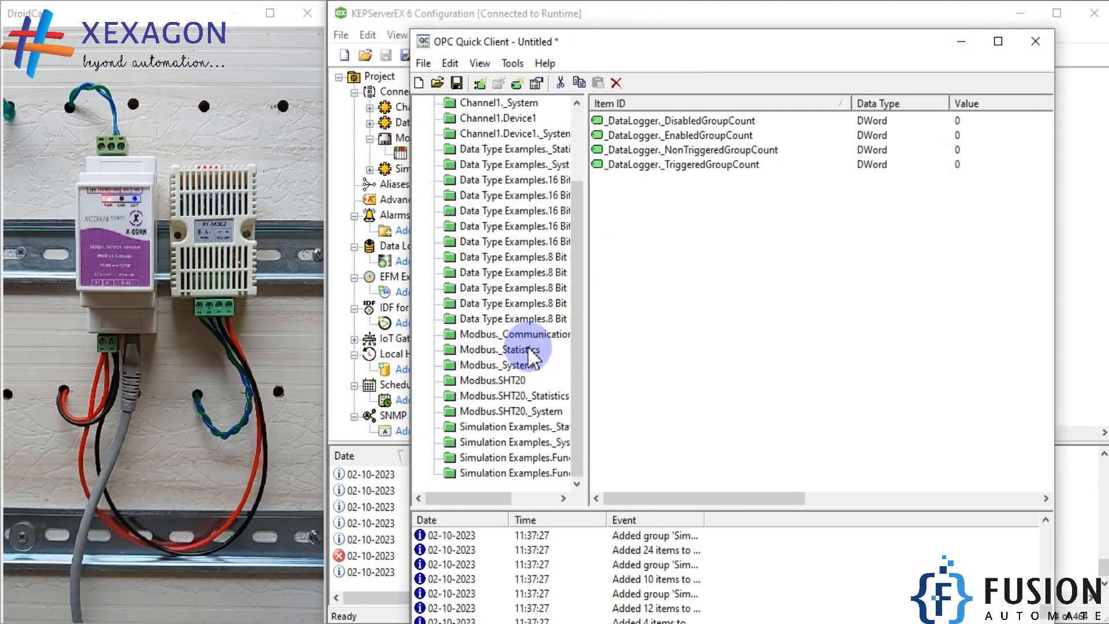
click(499, 382)
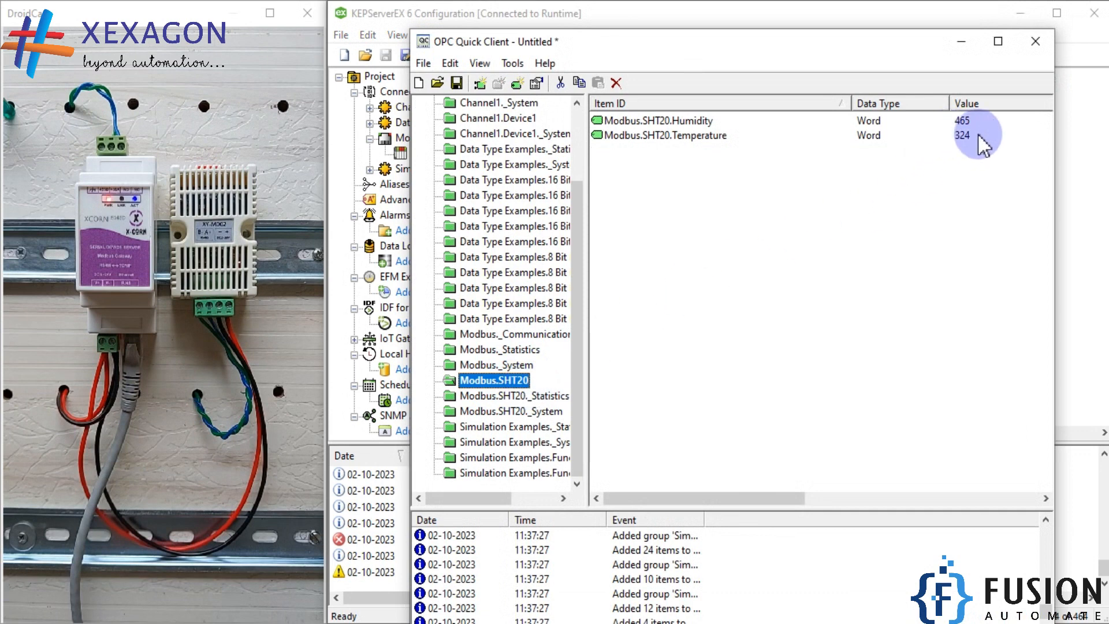
click(963, 136)
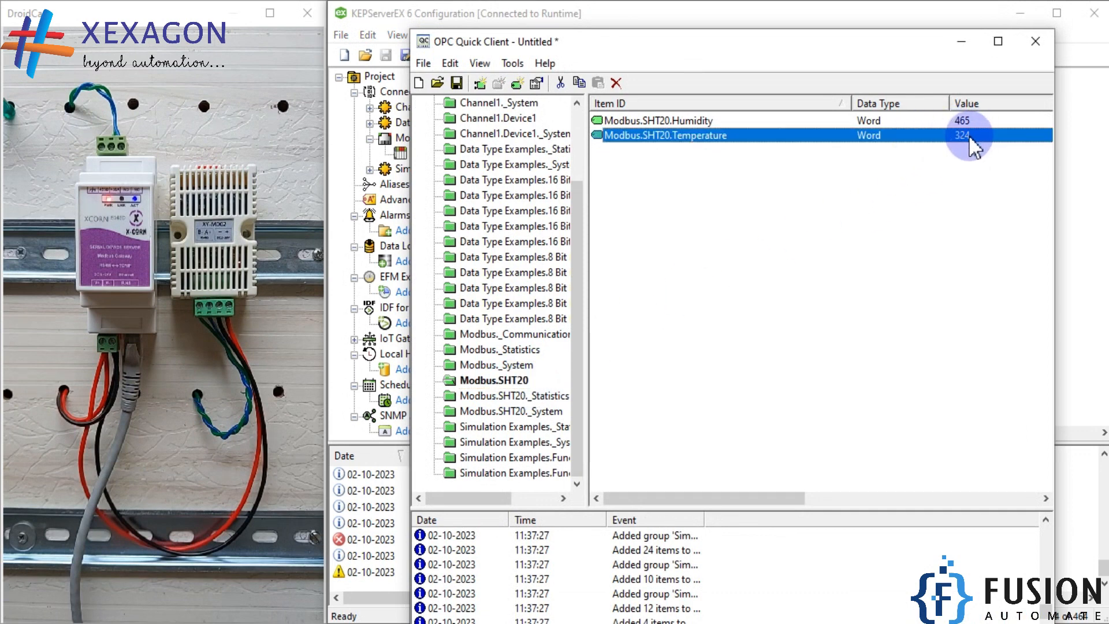
click(975, 121)
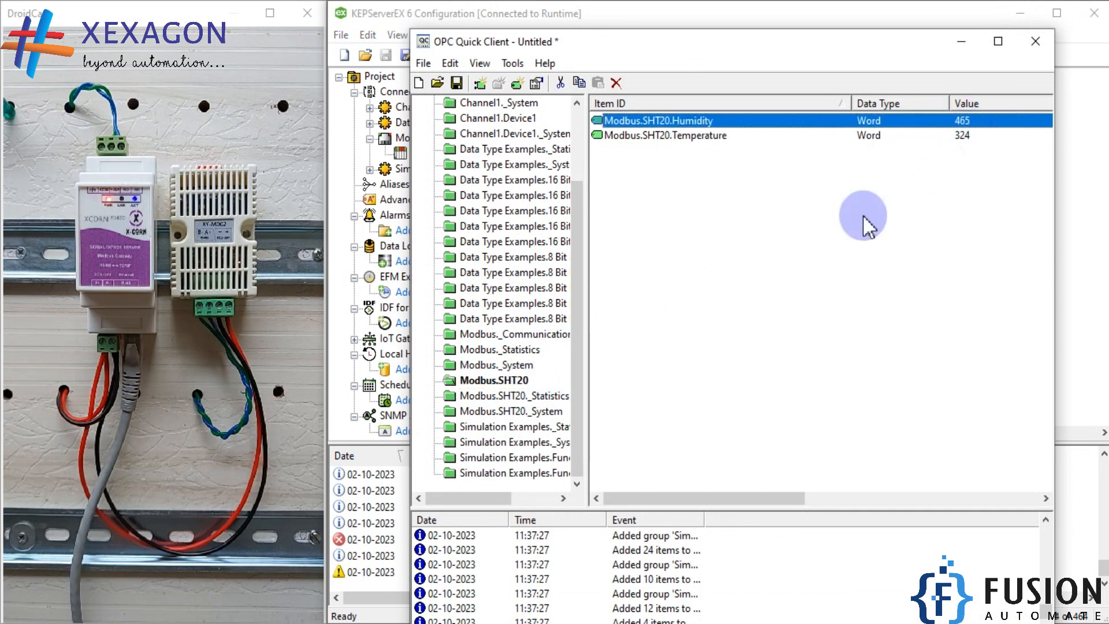
Place ModScan32 below the Quick Client values, compare its registers 30002 and 30003 with the SHT20 tags, and minimize it
click(236, 623)
drag(791, 210, 1009, 181)
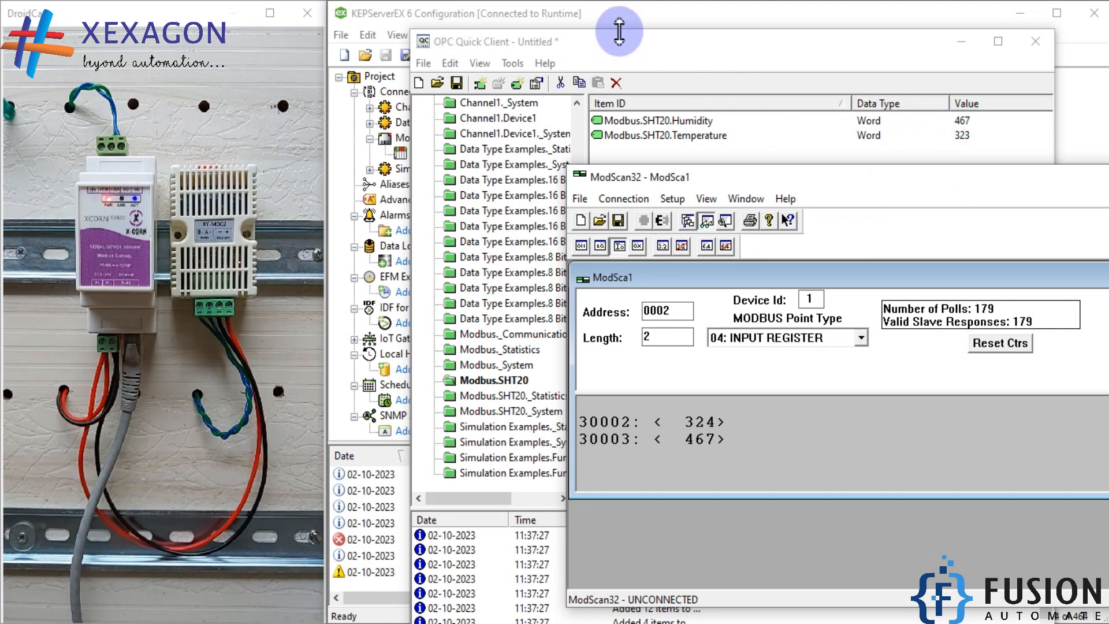
drag(887, 183, 786, 174)
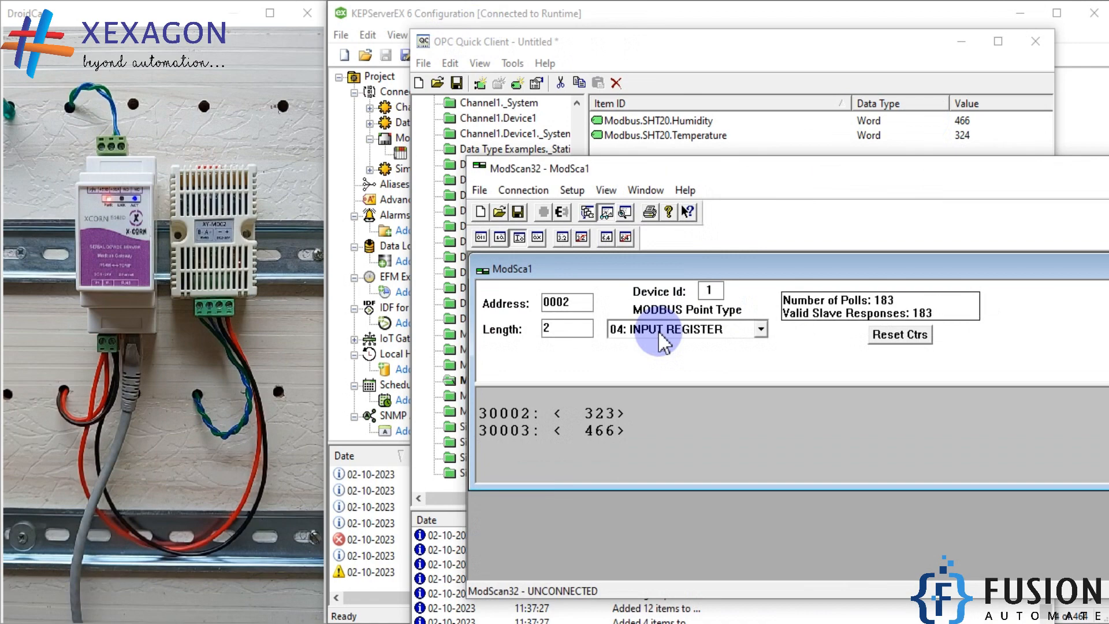
drag(800, 182, 576, 223)
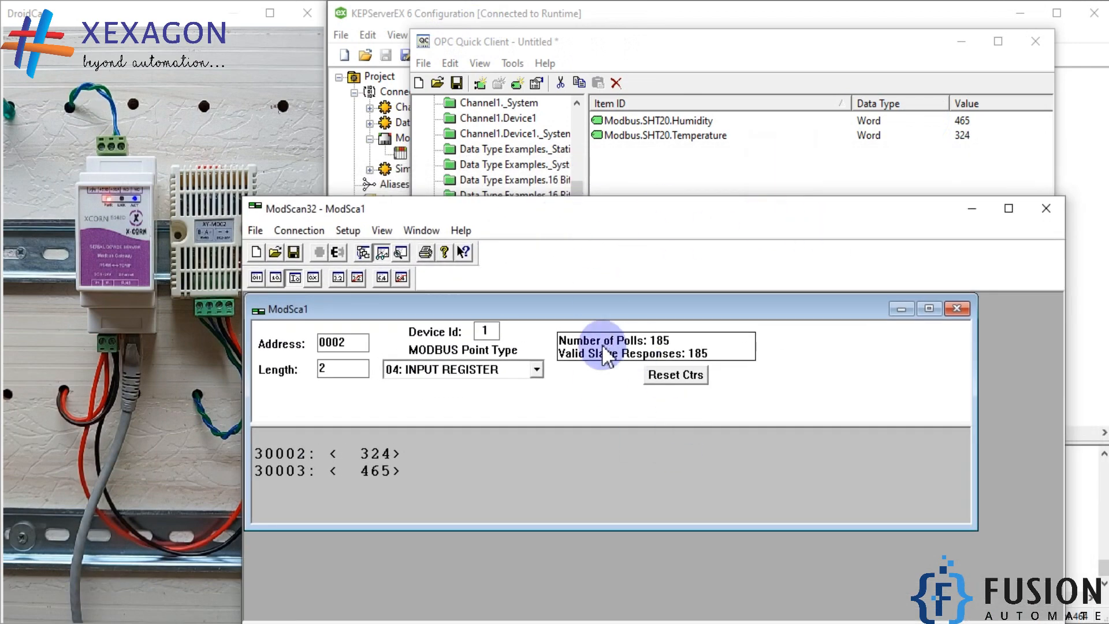
double_click(623, 312)
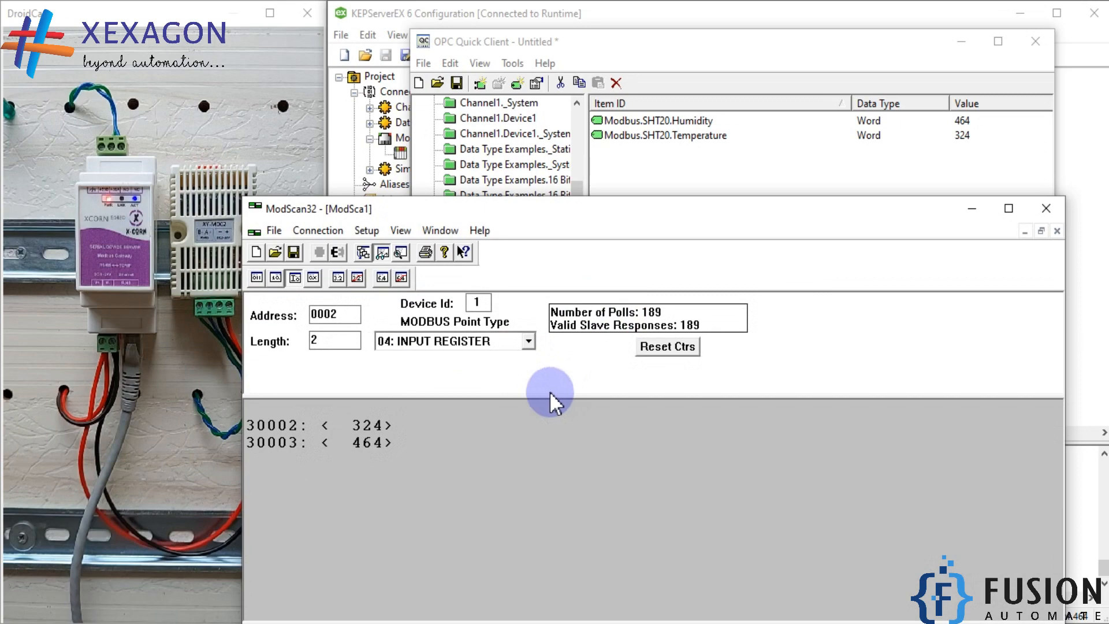
click(986, 208)
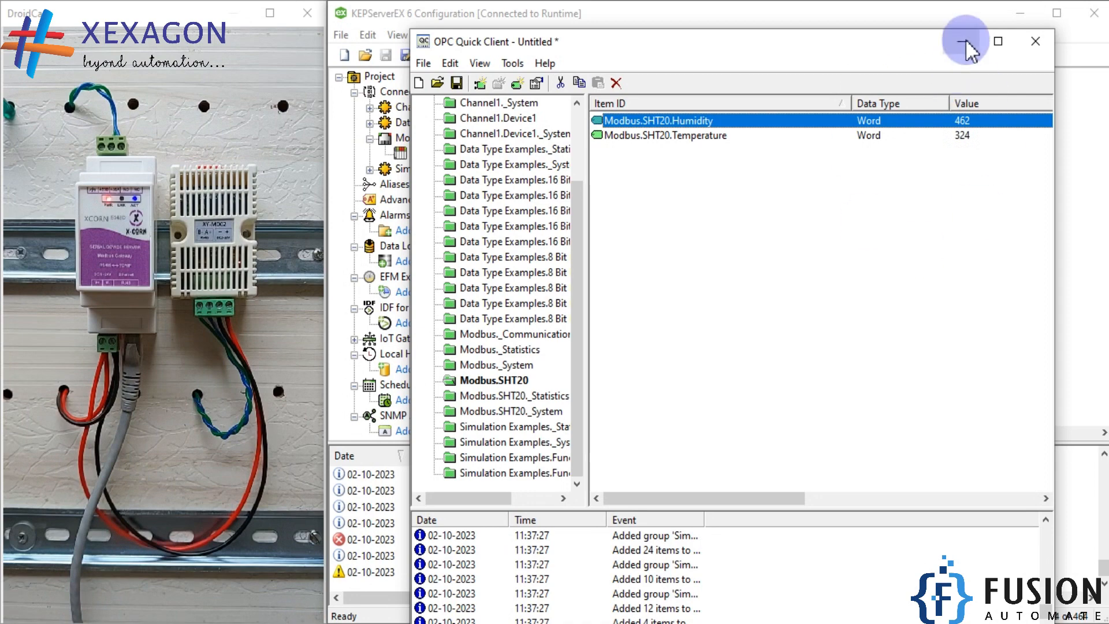
Review the sensor, gateway and computer connections in the XCORN5143D.png wiring diagram, and minimize the image
click(316, 623)
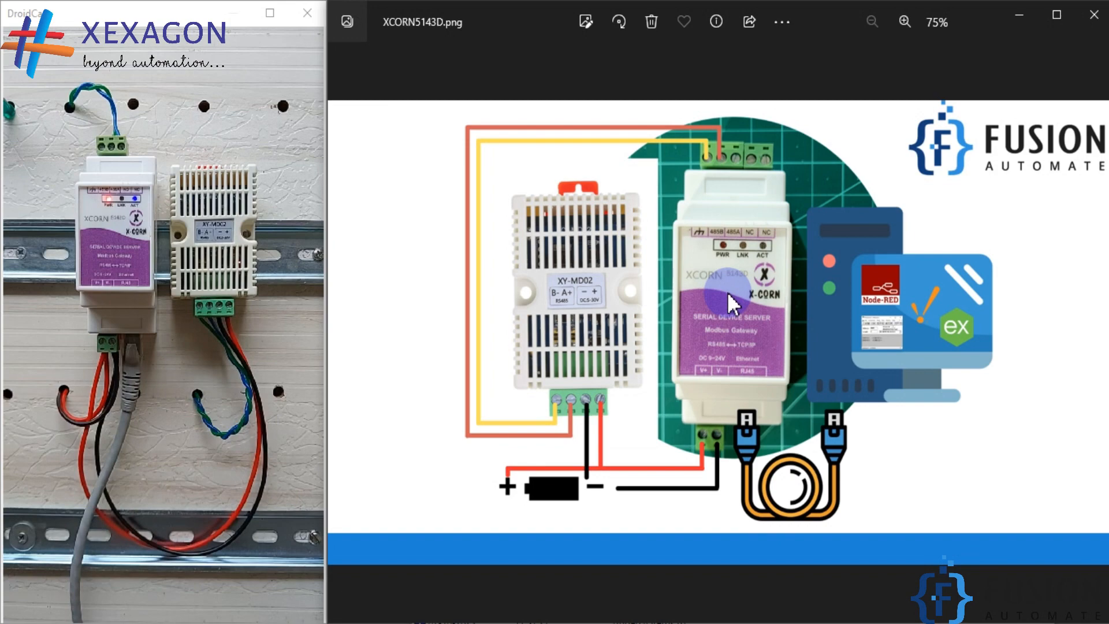
scroll(726, 292, up, 3)
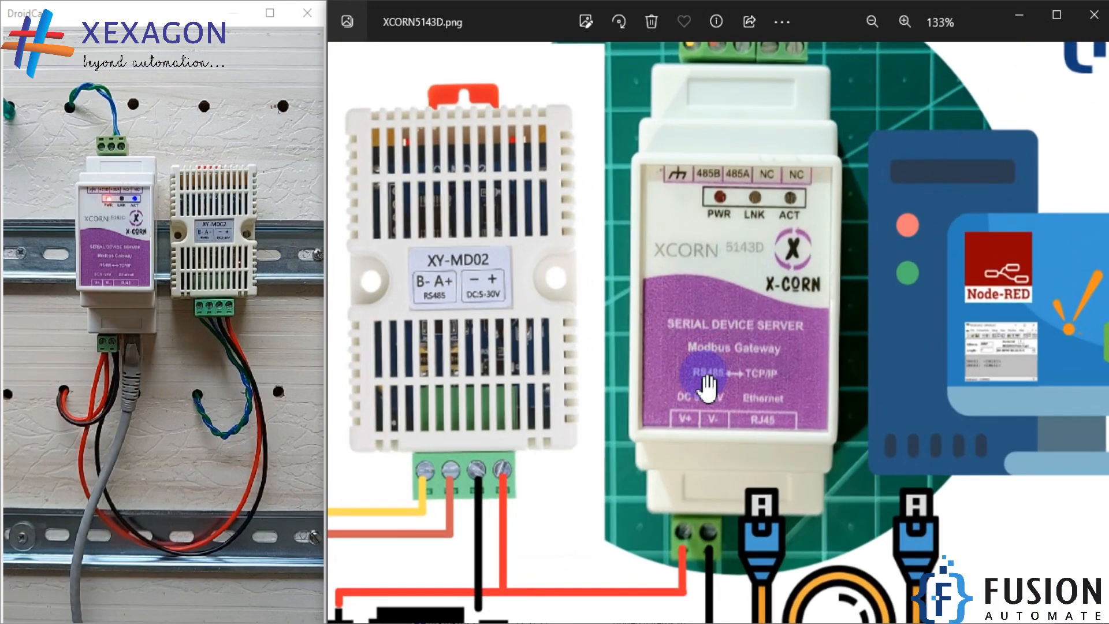
scroll(772, 369, down, 2)
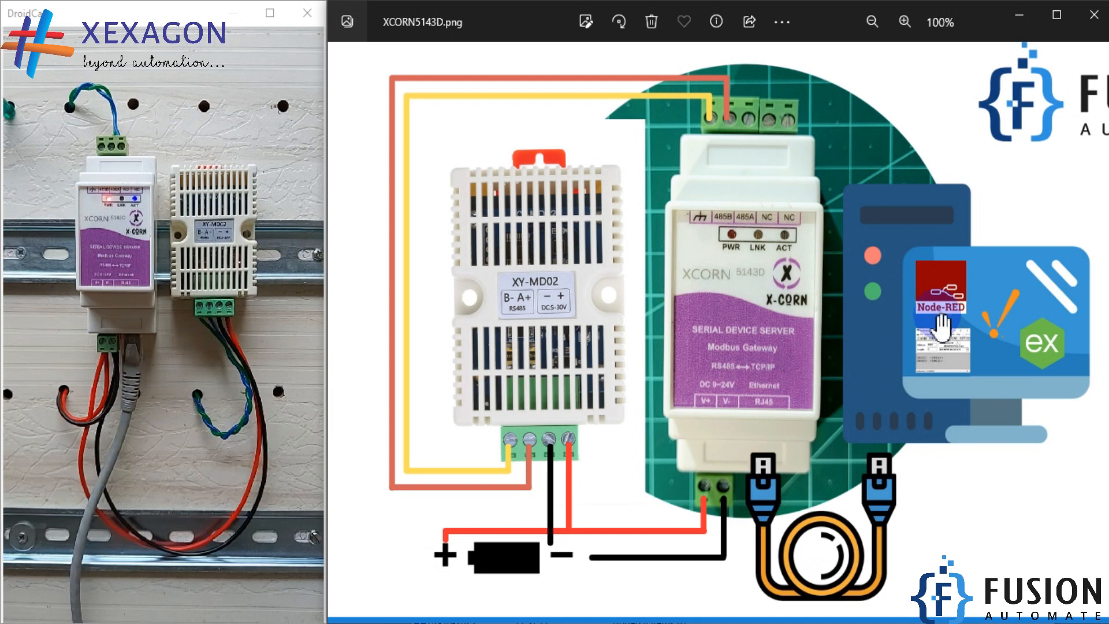
drag(940, 326, 840, 318)
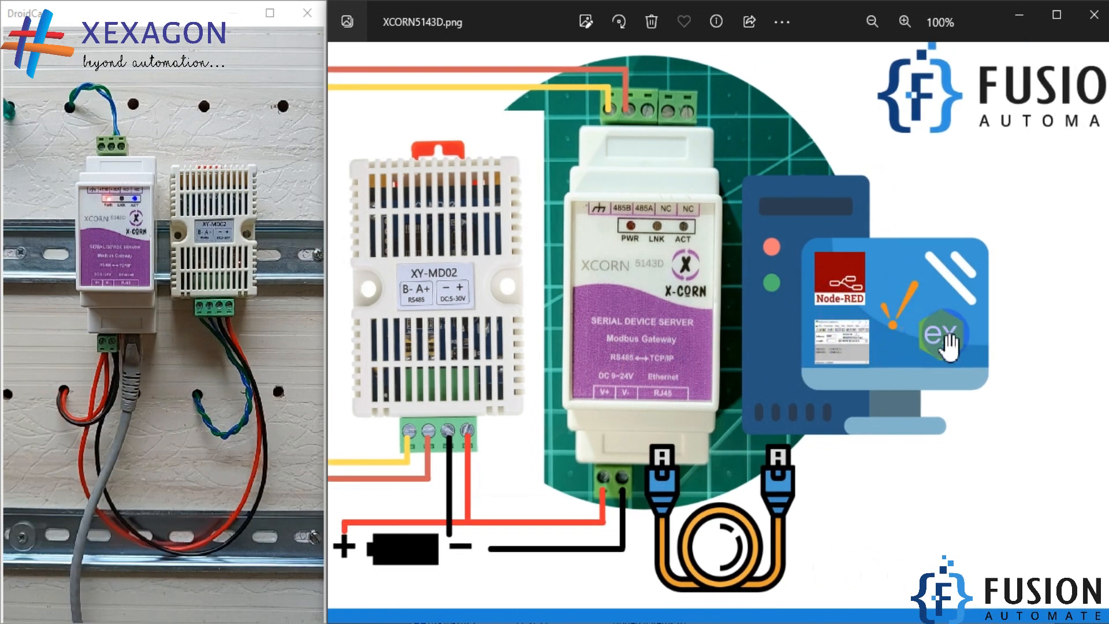
click(1020, 14)
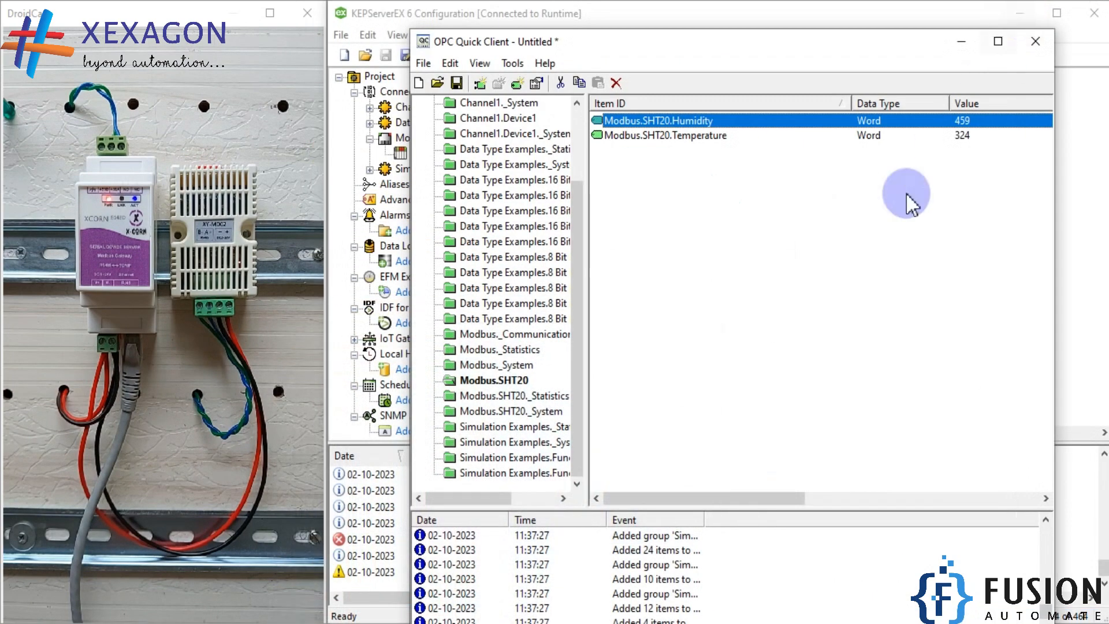
Close OPC Quick Client without saving the changes and review the tags of the SHT20 device under the Modbus channel
click(1034, 41)
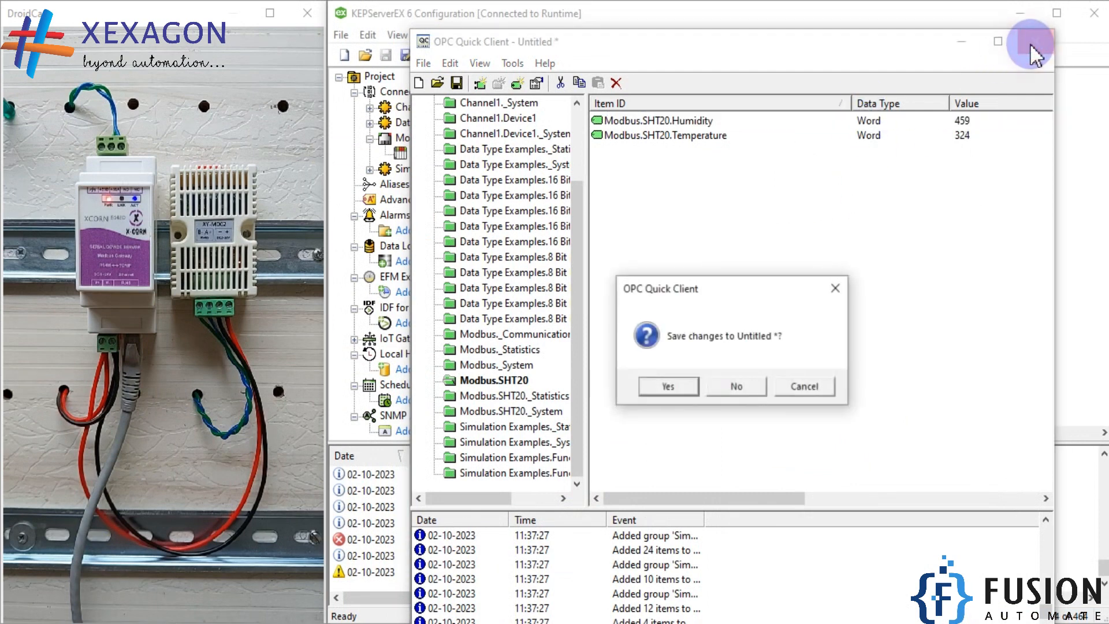
click(723, 397)
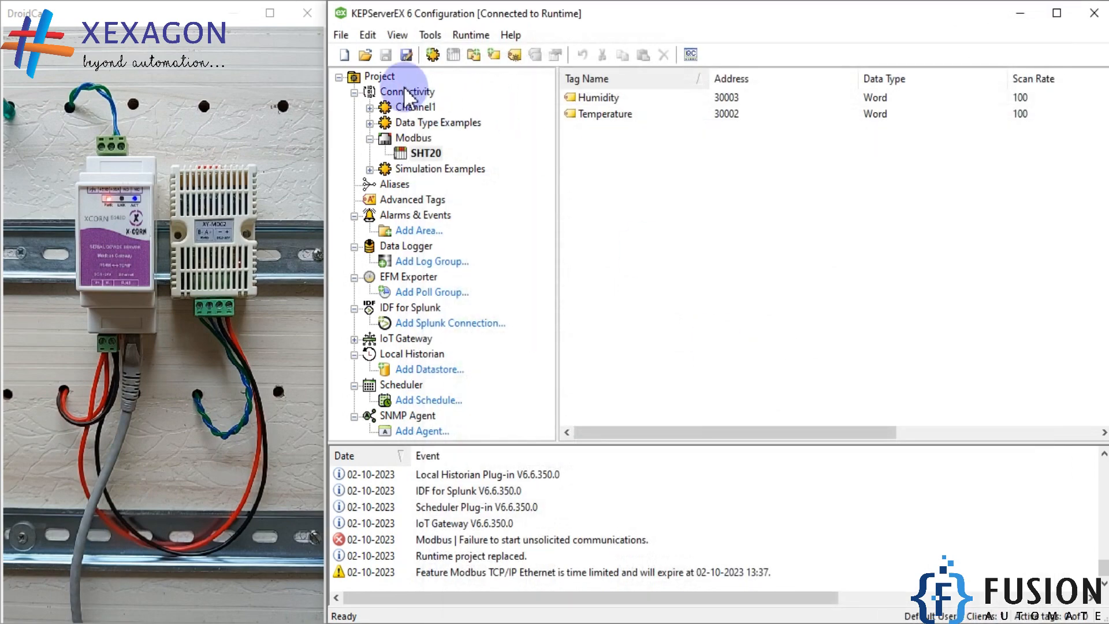
click(418, 137)
click(426, 153)
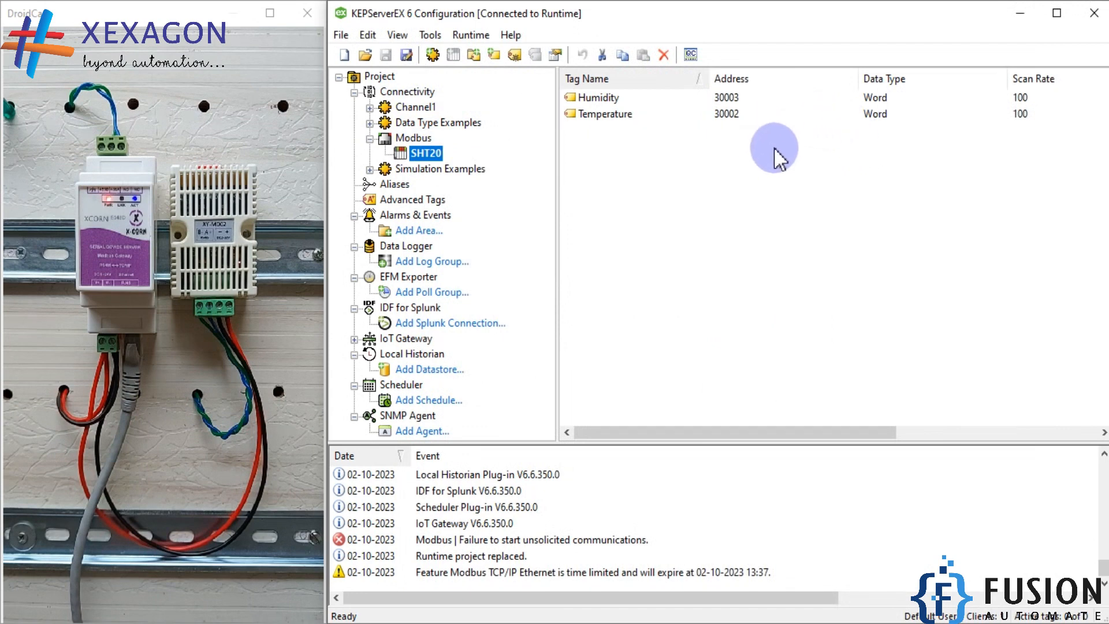
Relaunch OPC Quick Client from the KEPServerEX configuration and view the live items in the Modbus.SHT20 group
click(695, 52)
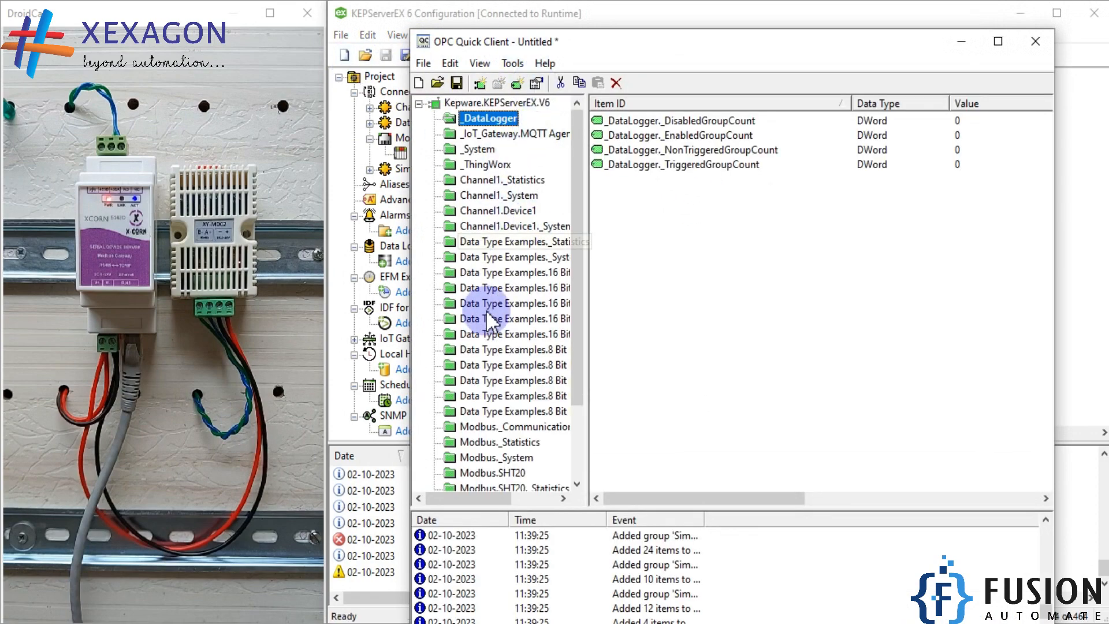
click(494, 474)
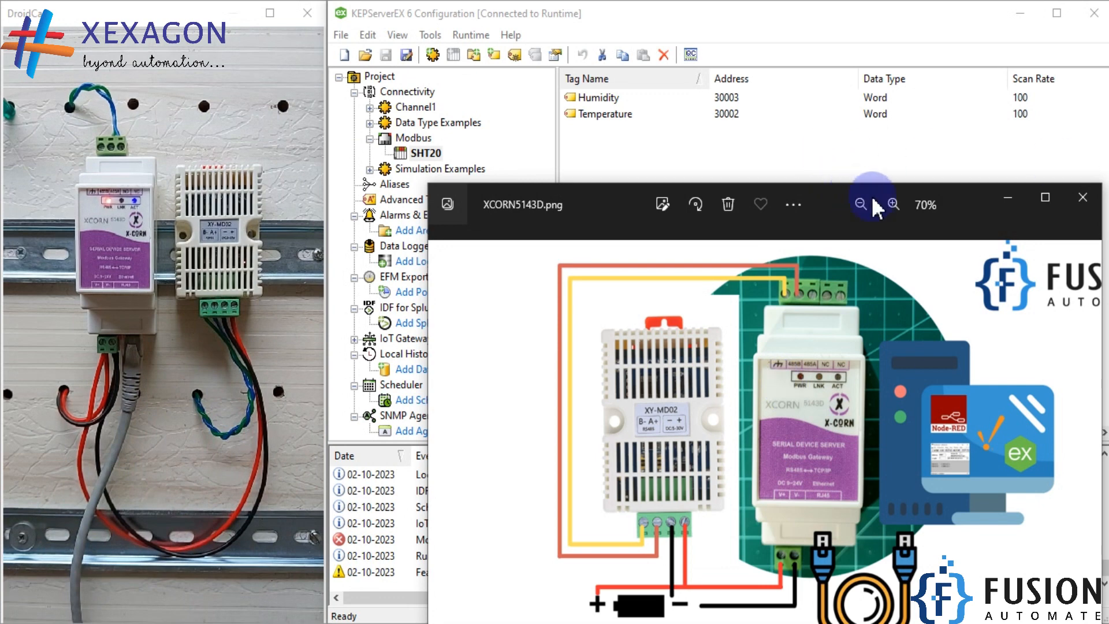
Reposition the XCORN5143D.png image to show the whole wiring diagram, review it, and minimize the image and KEPServerEX configuration windows
drag(966, 209, 918, 191)
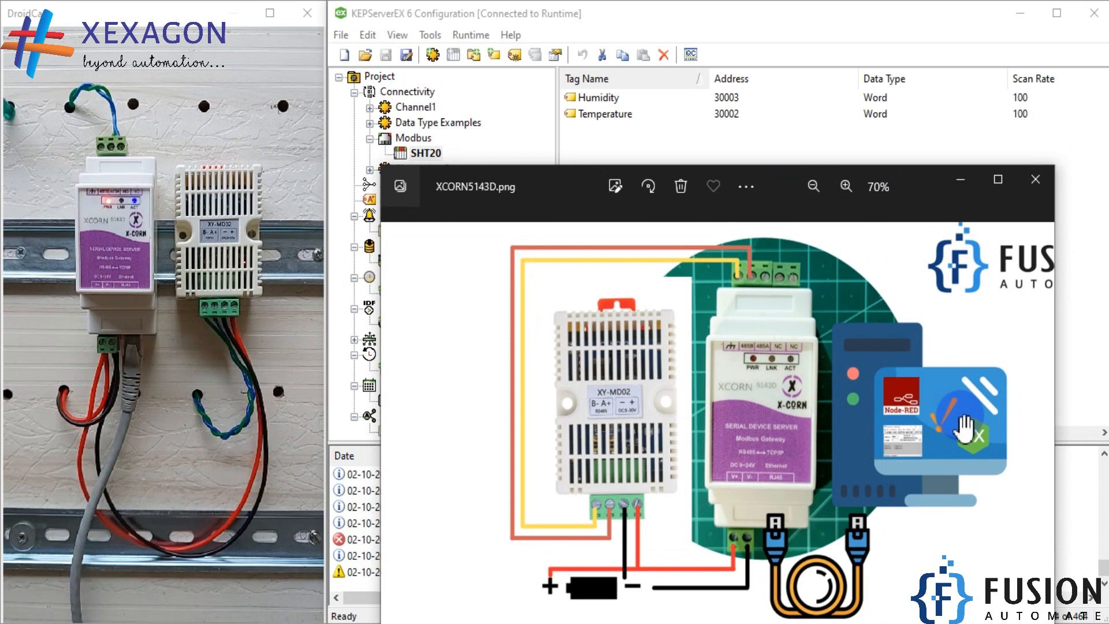
drag(903, 171, 886, 53)
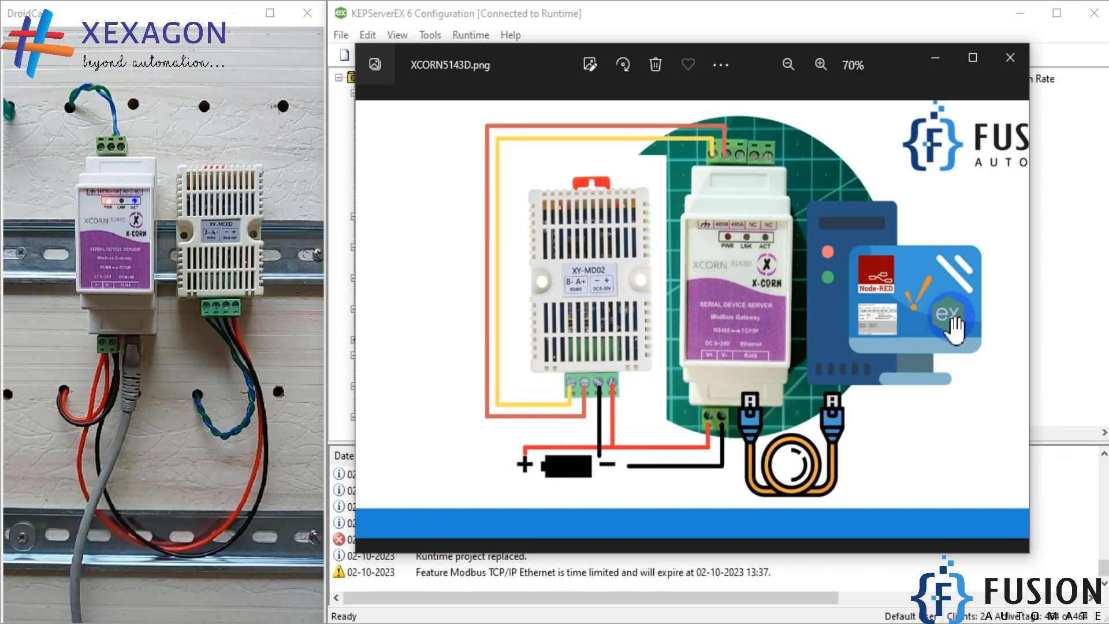
click(1016, 18)
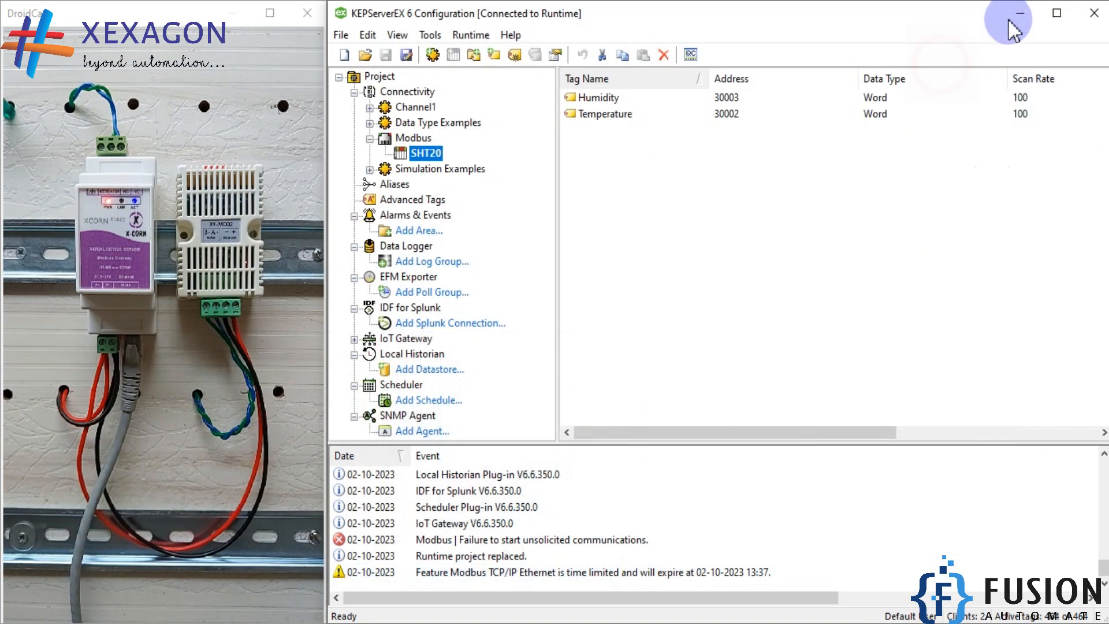
click(1021, 11)
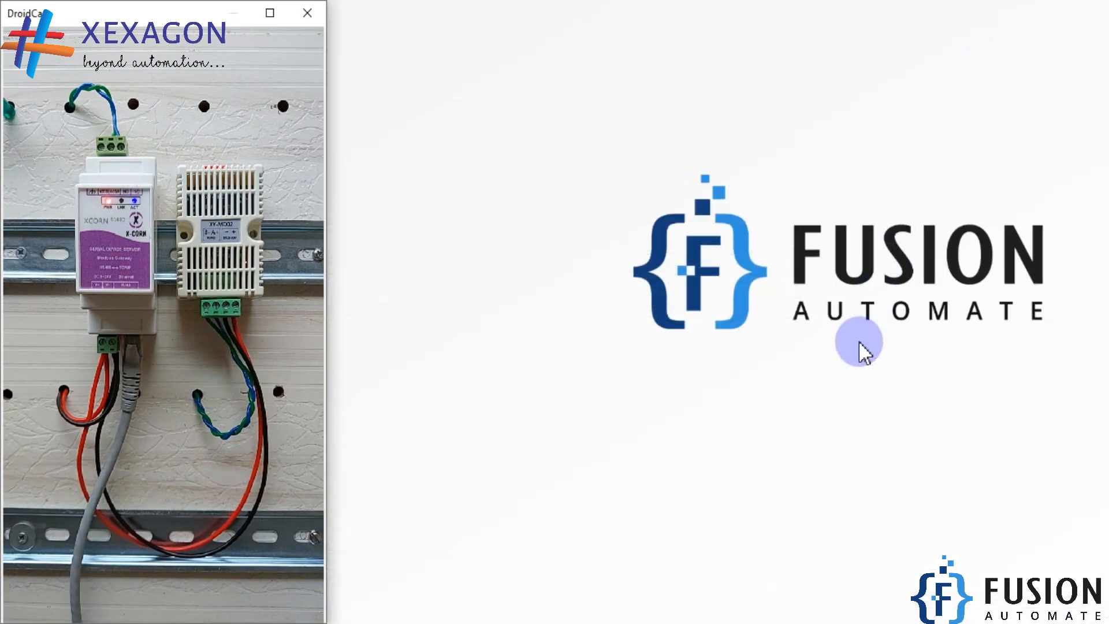